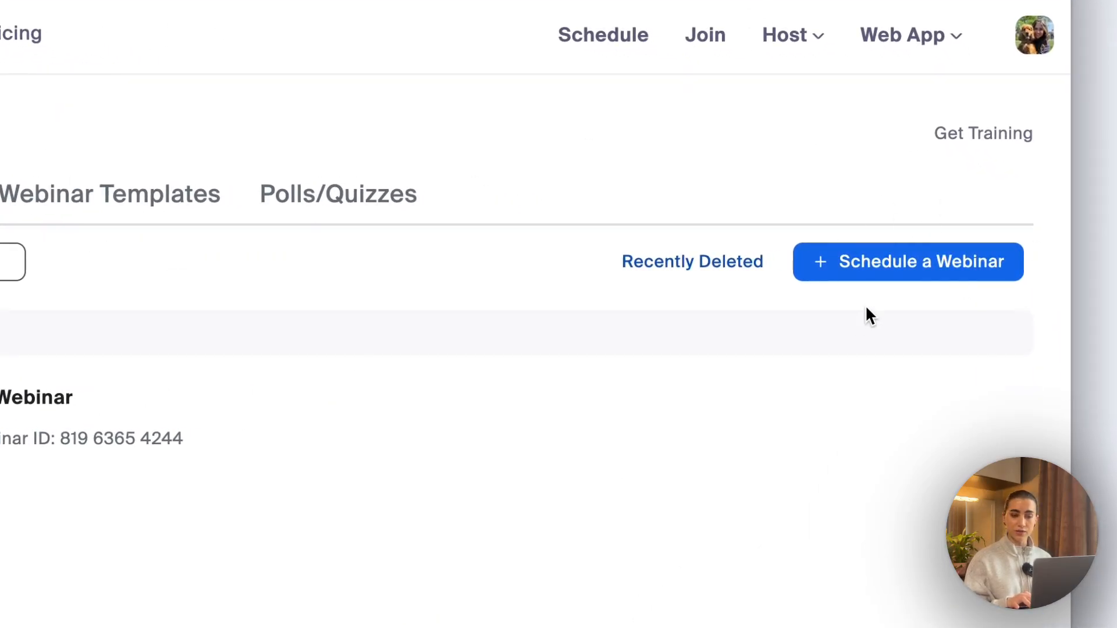
Step: Start scheduling a new webinar with the topic "Test webinar" and the description "This is my description"
left_click(909, 266)
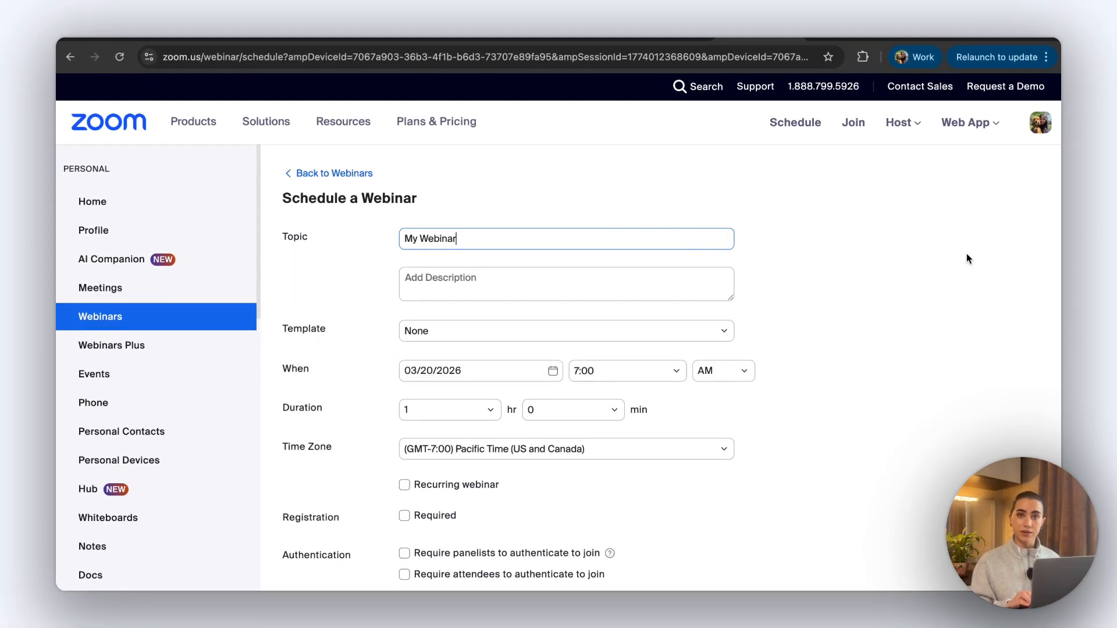
triple_click(424, 239)
type("T")
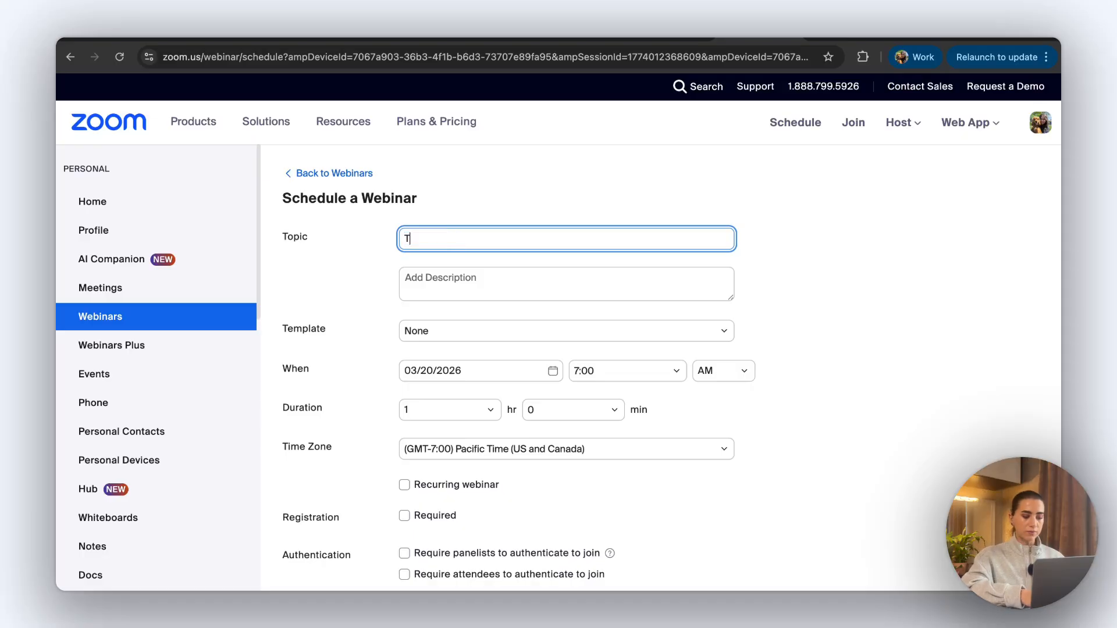
type("est webinar")
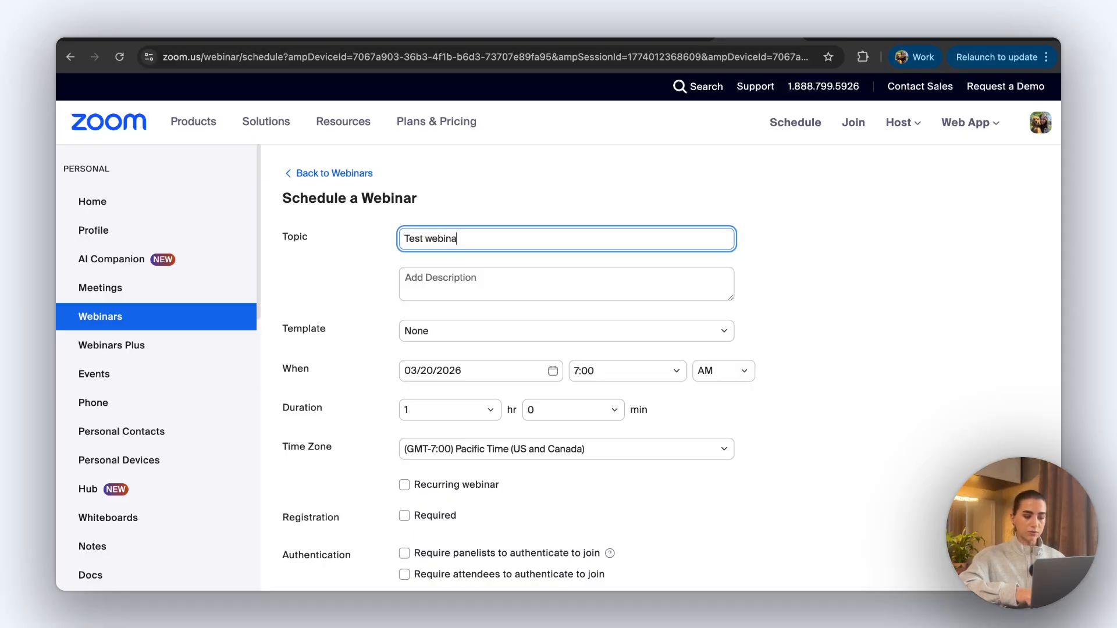
left_click(463, 276)
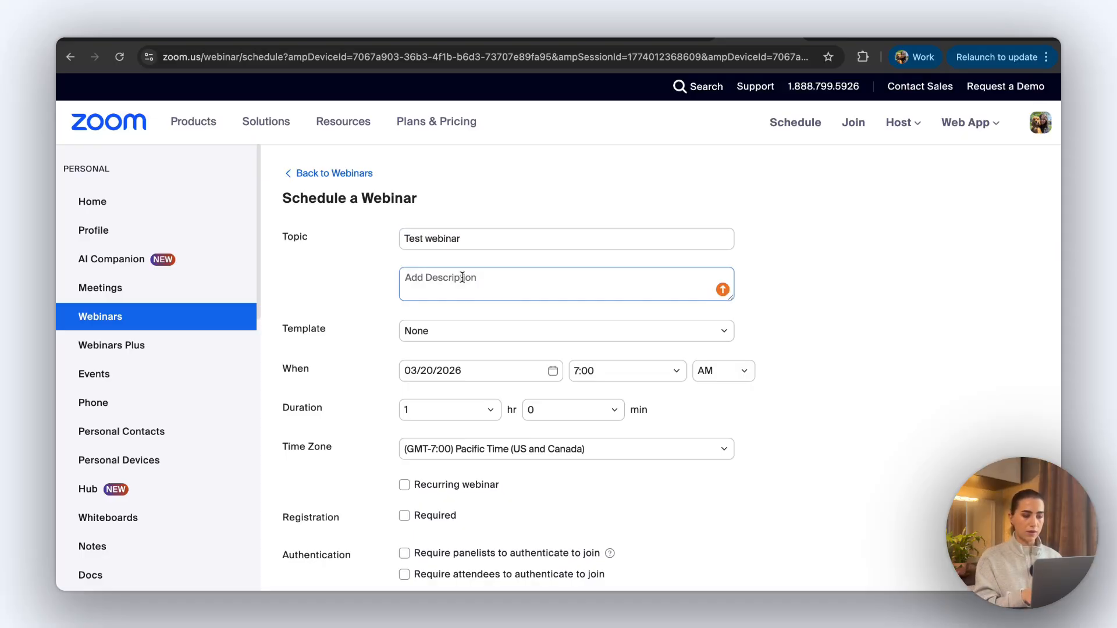
type("This is my description")
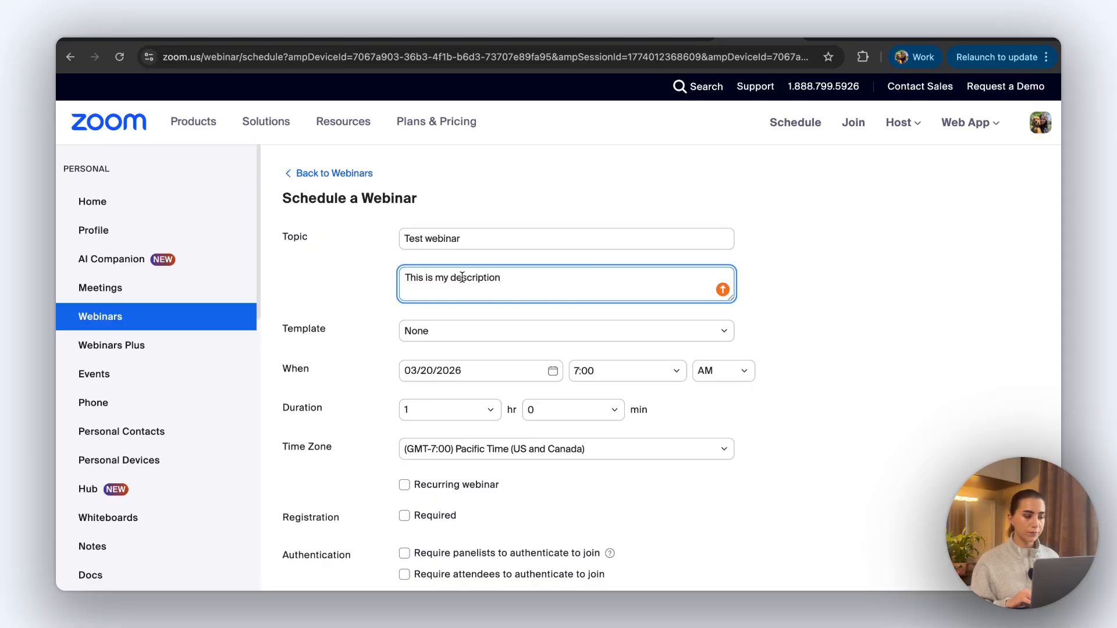
Step: Set the webinar's date to 03/25/2026 and its start time to 10:00
scroll(463, 277, "down", 3)
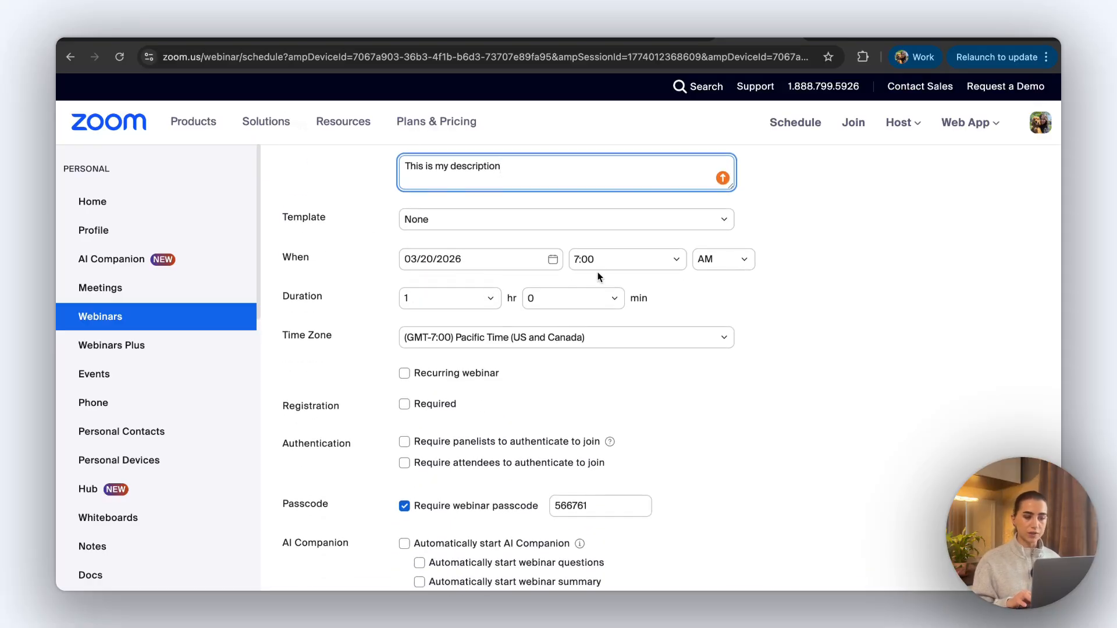
left_click(552, 259)
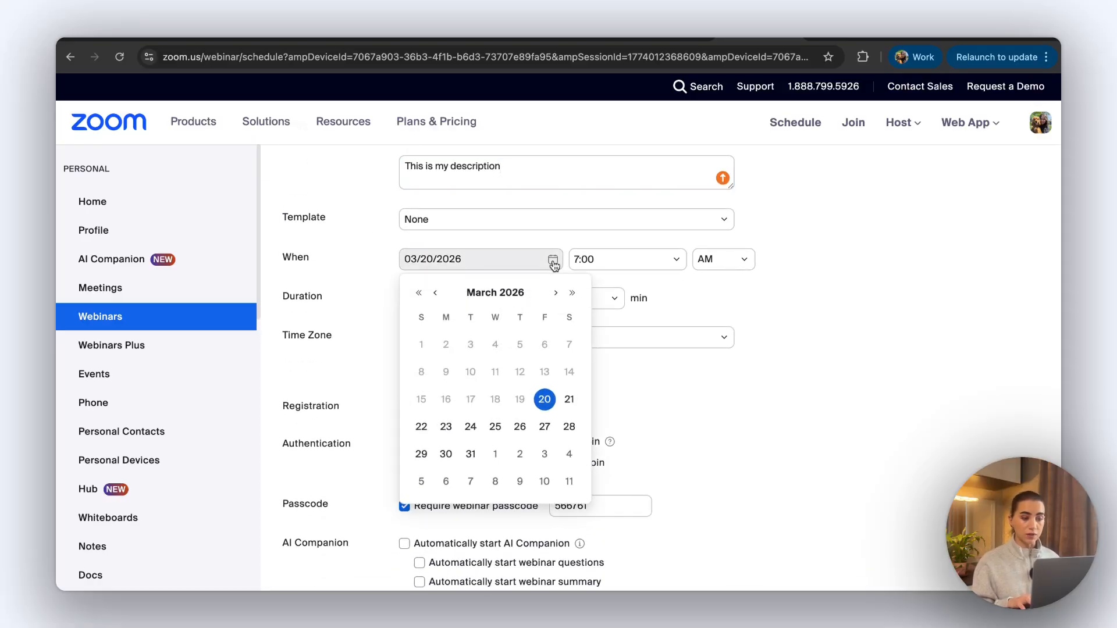
left_click(495, 428)
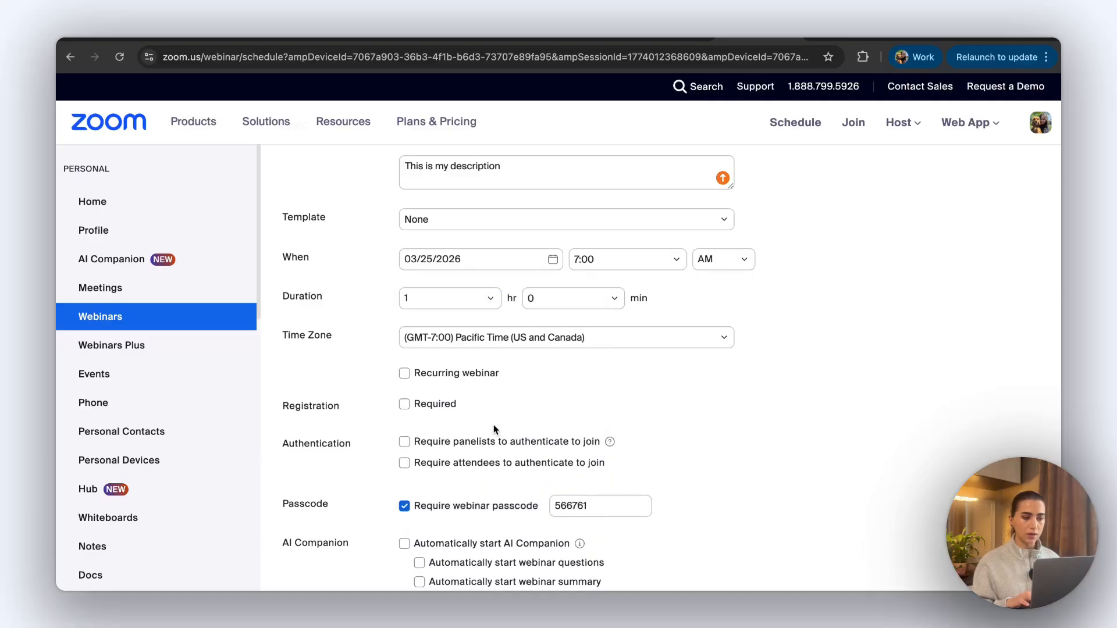
left_click(669, 260)
scroll(614, 360, "down", 4)
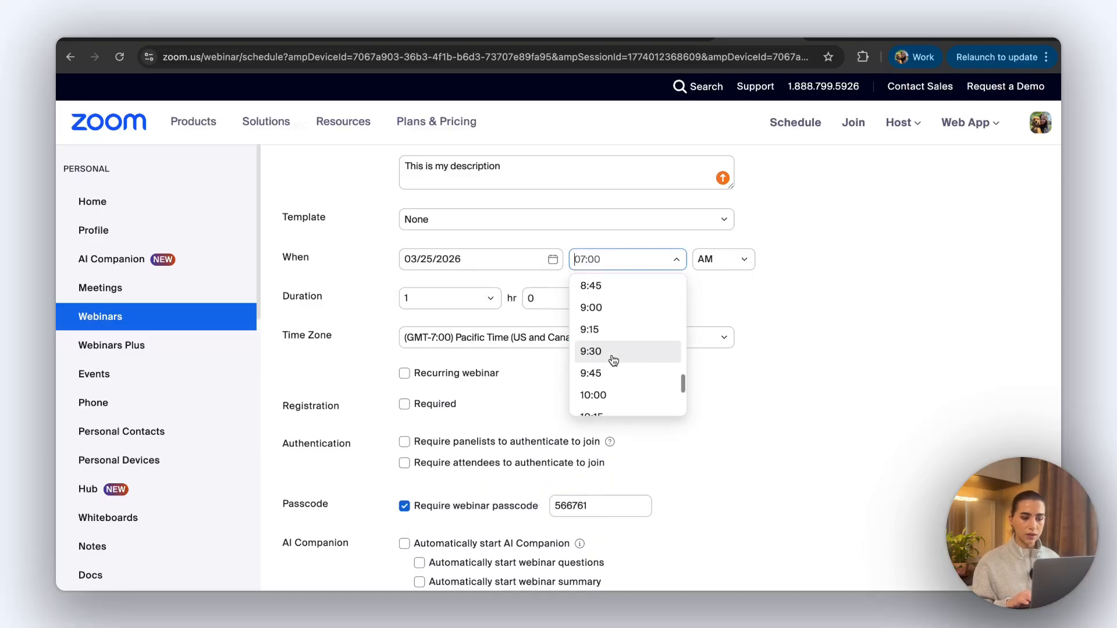
left_click(602, 394)
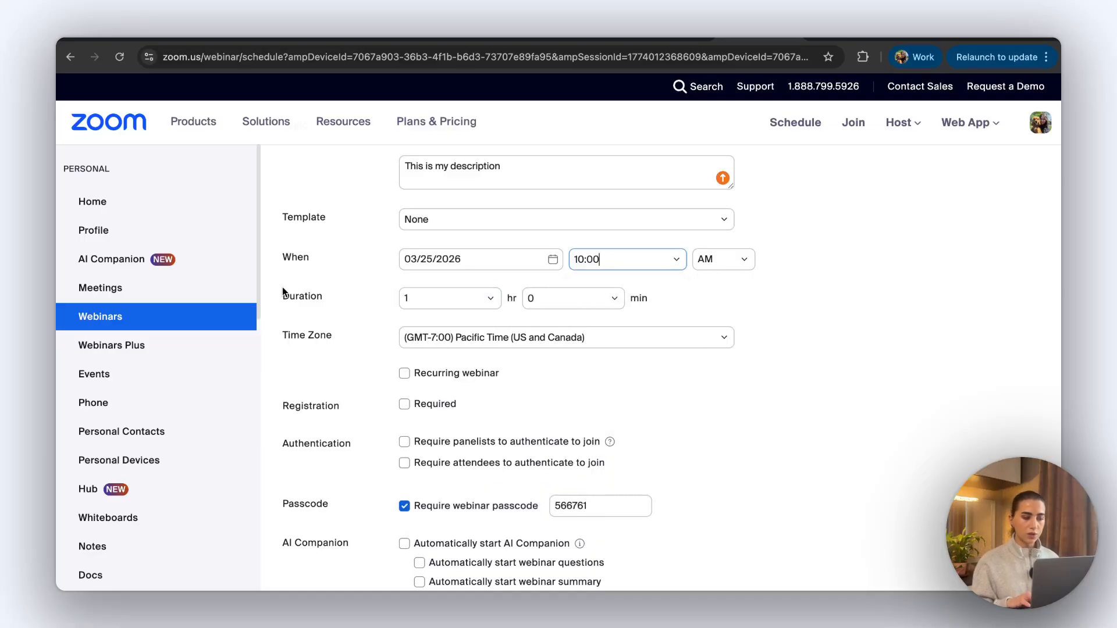
Step: Make registration required for the webinar and turn off the webinar passcode requirement
scroll(538, 322, "down", 2)
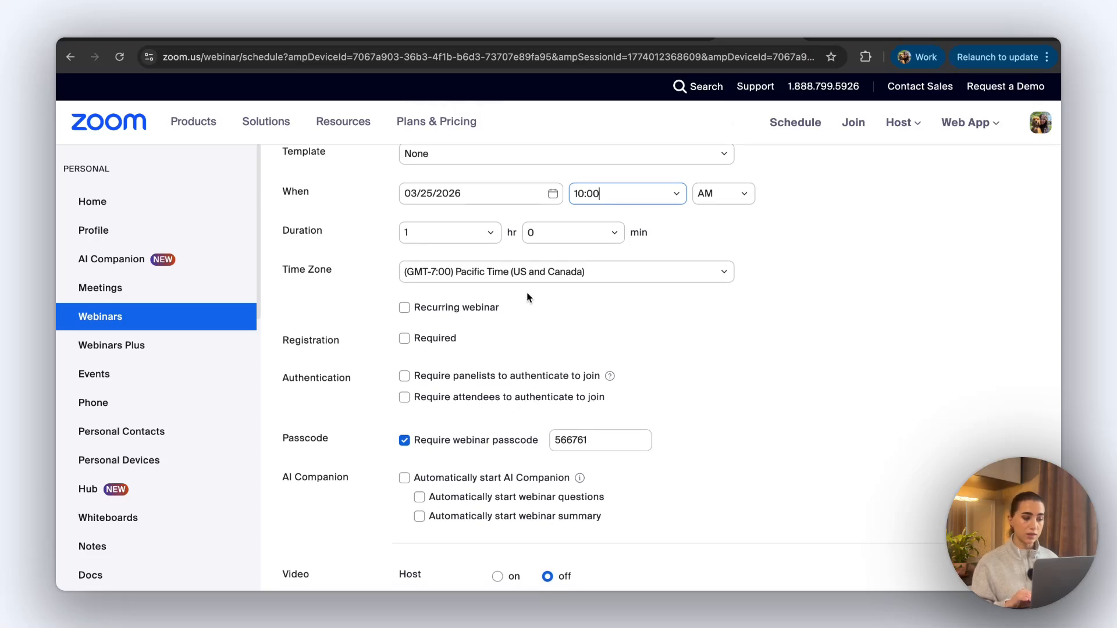
scroll(528, 297, "down", 2)
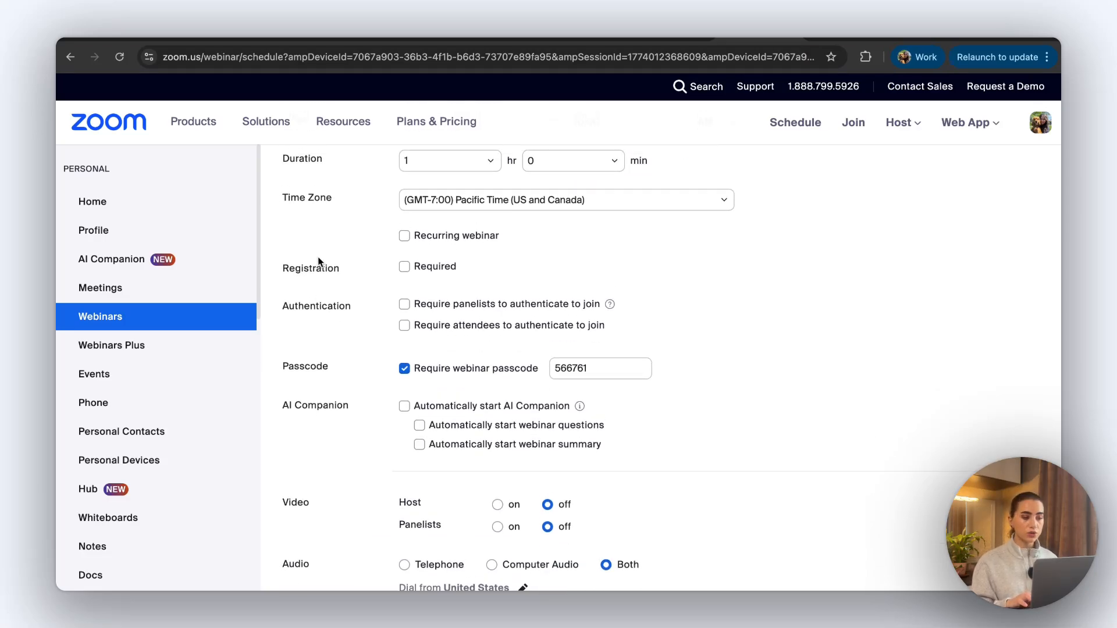
left_click(405, 267)
scroll(535, 306, "down", 3)
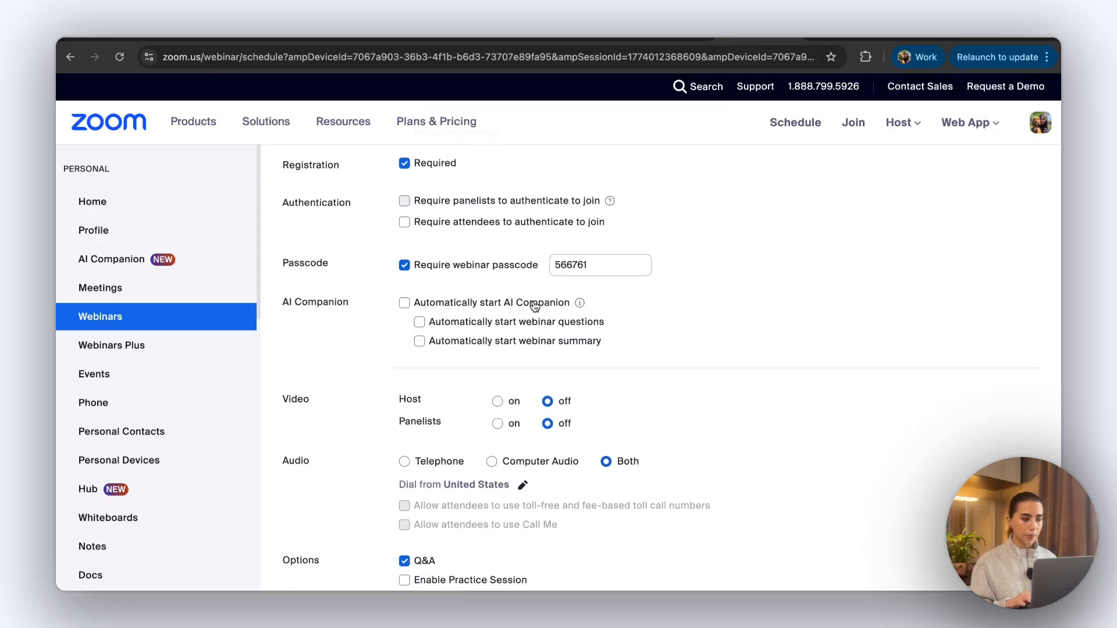
left_click(406, 273)
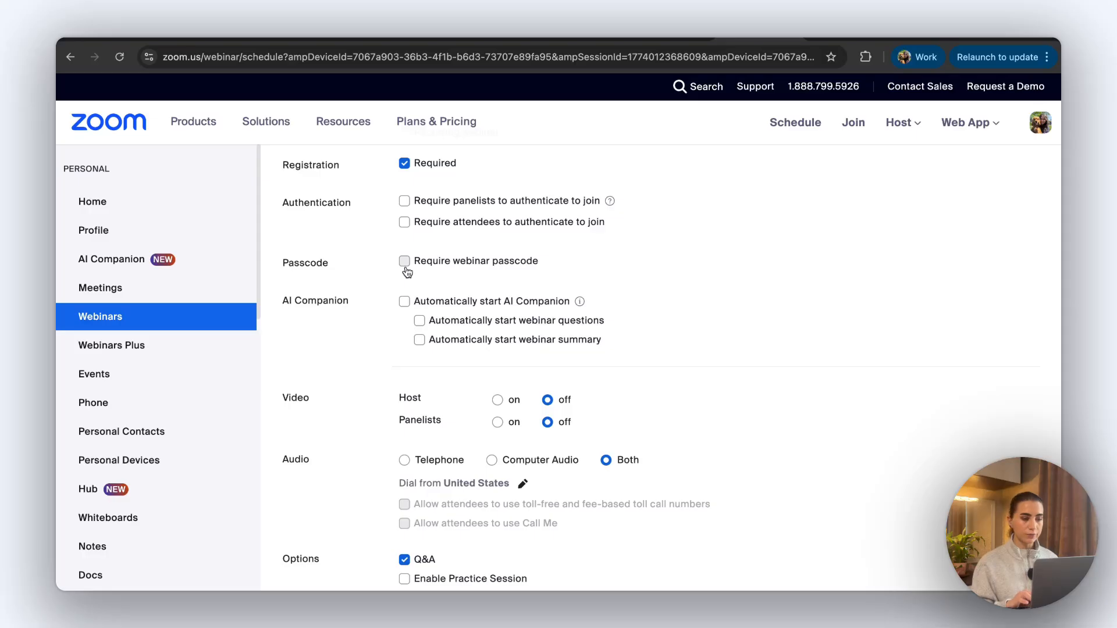
Step: Turn on video for both the host and the panelists
scroll(406, 265, "down", 4)
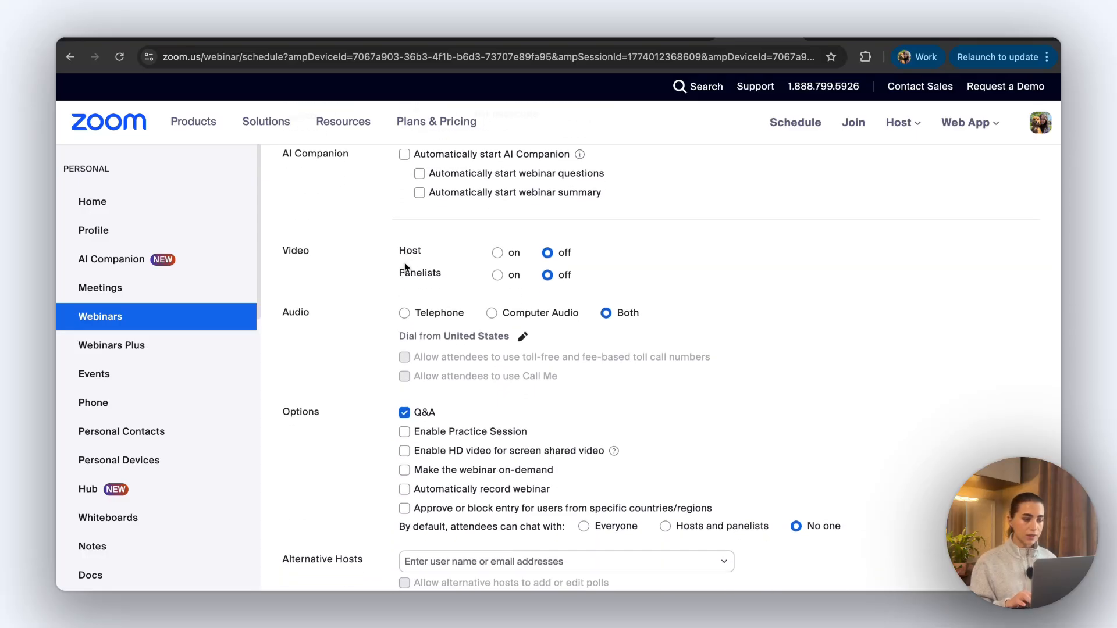
left_click(498, 253)
left_click(498, 276)
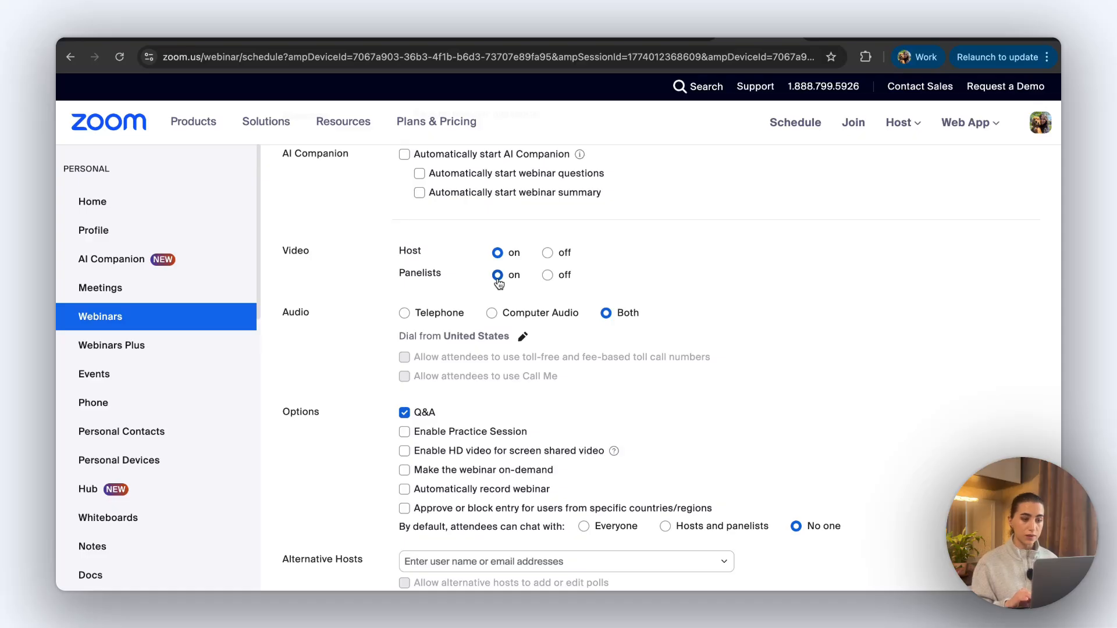
Step: Enable automatic recording of the webinar on the local computer
scroll(499, 283, "down", 3)
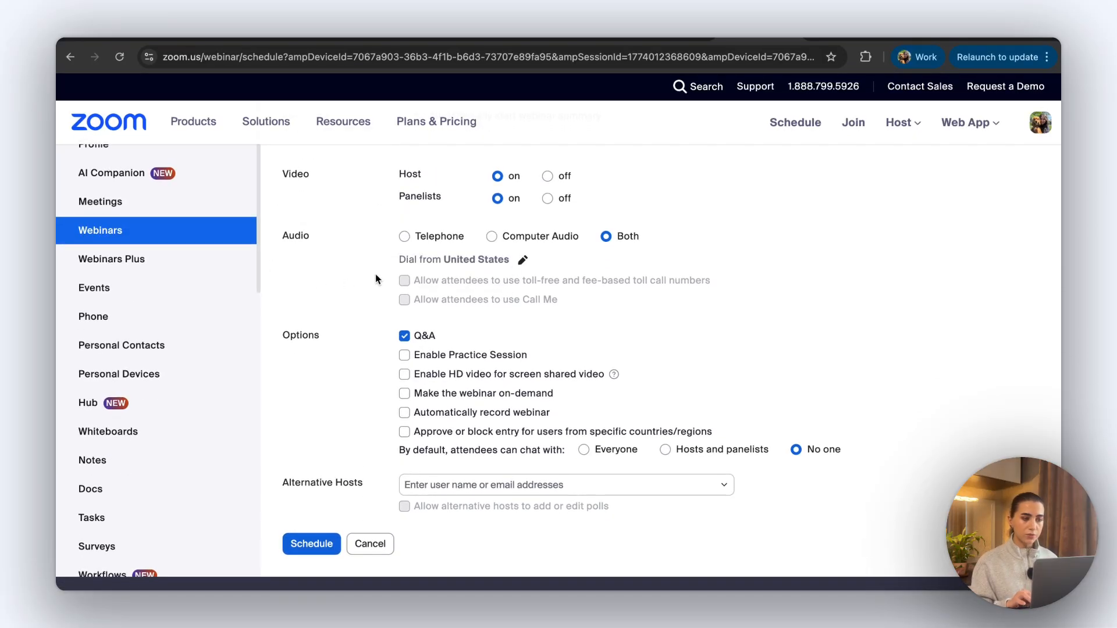
scroll(447, 301, "down", 2)
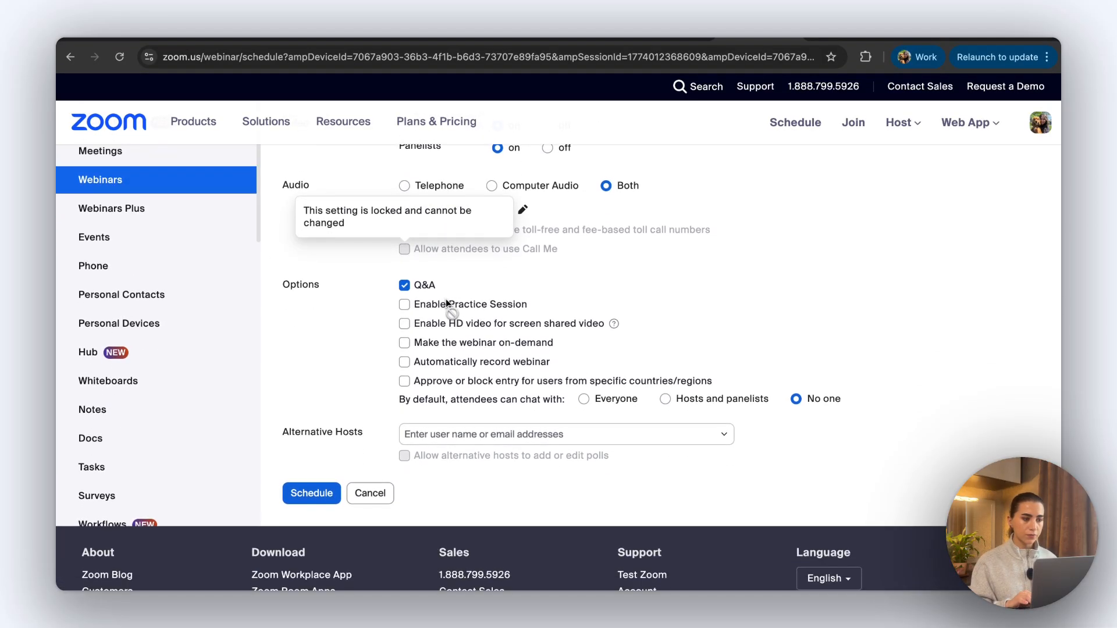
scroll(446, 299, "down", 2)
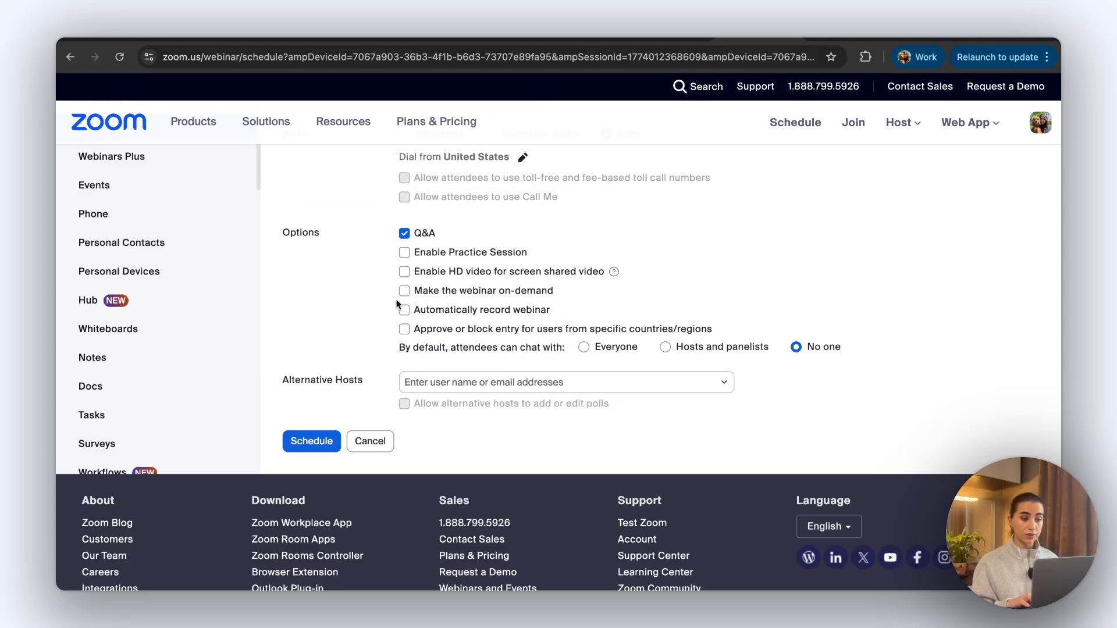
left_click(423, 316)
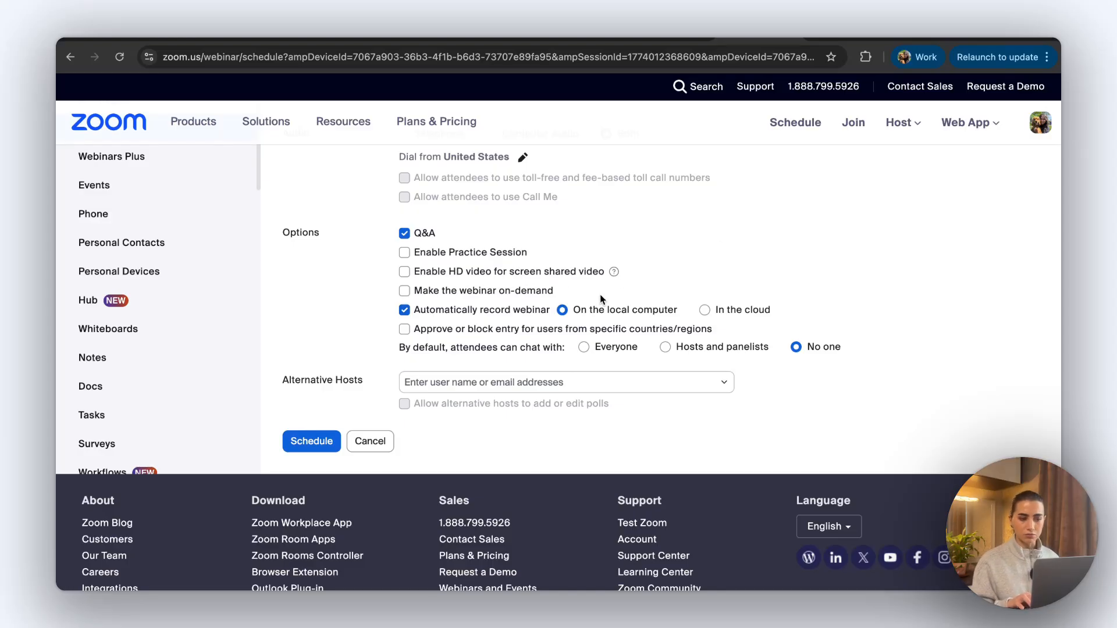
Step: Schedule the webinar and highlight the webinar ID in its details
scroll(608, 350, "down", 1)
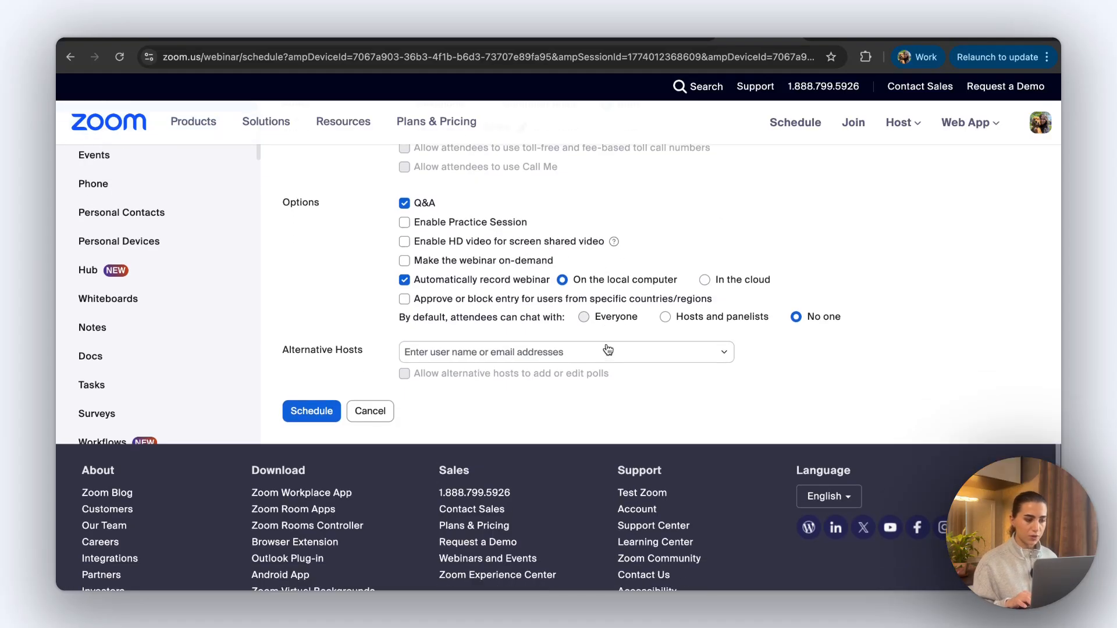
left_click(315, 415)
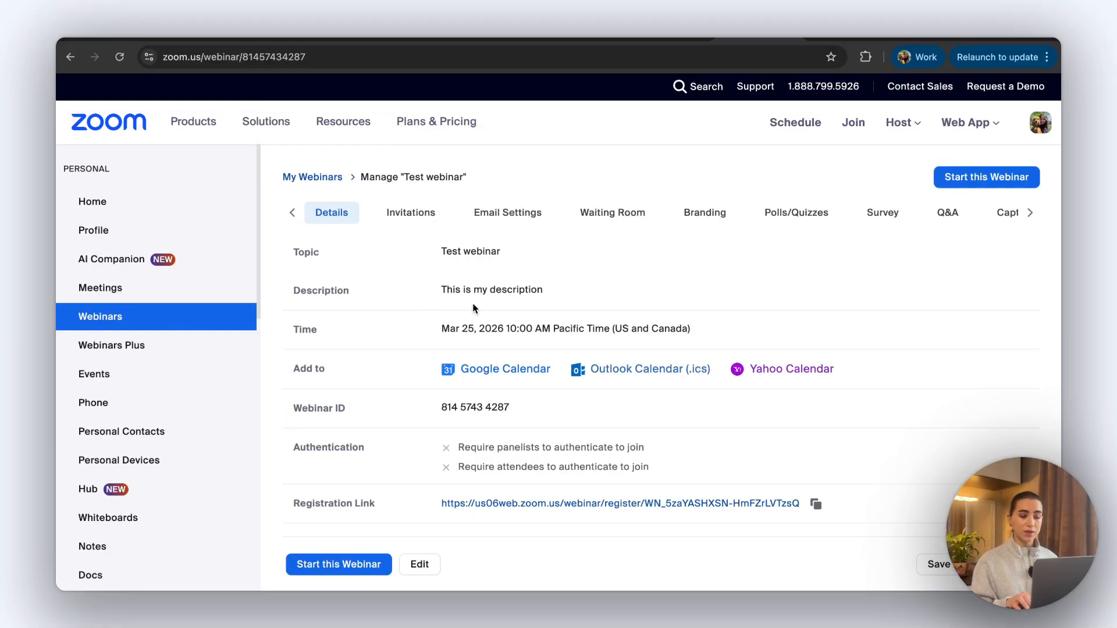
triple_click(484, 408)
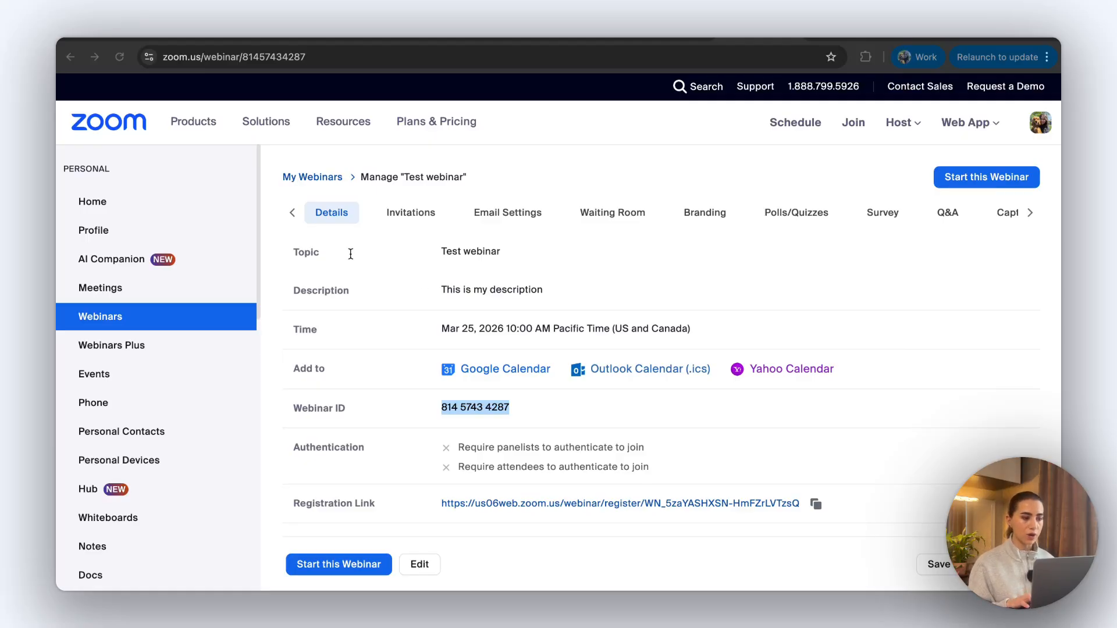
Step: Switch to HubSpot, search its Marketplace for "Zoom" and open the listing of the Zoom app by HubSpot
left_click(242, 183)
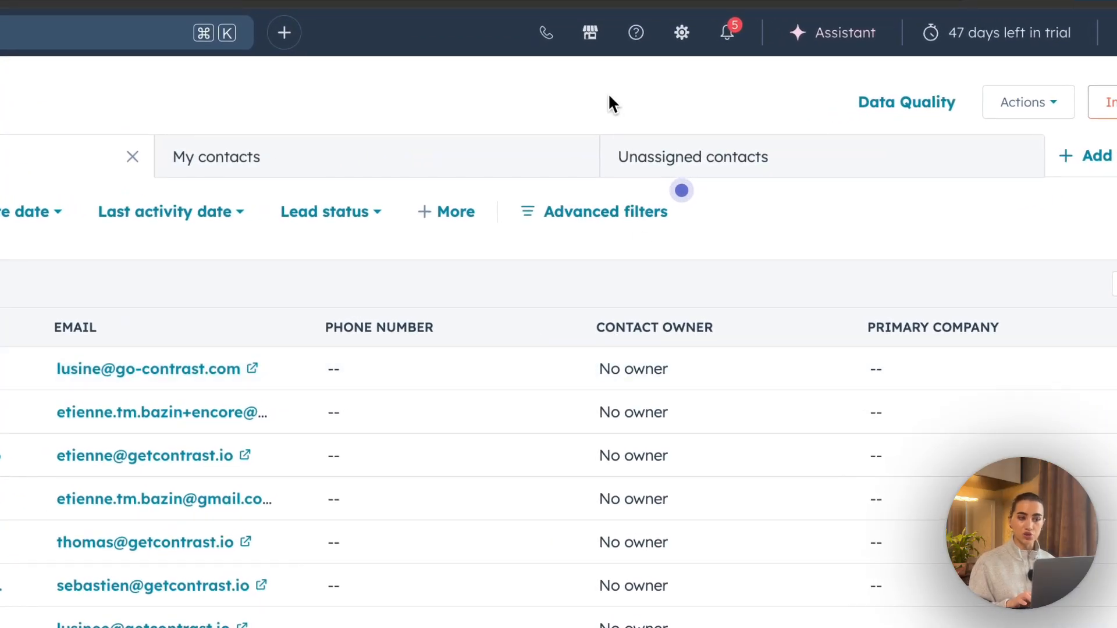
left_click(591, 47)
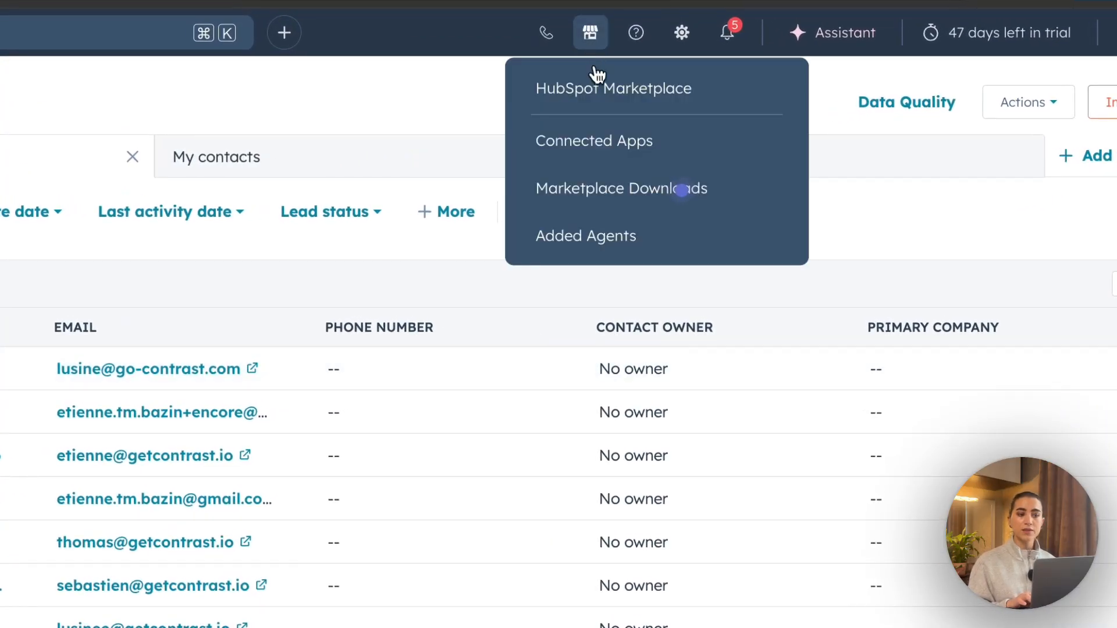
left_click(597, 95)
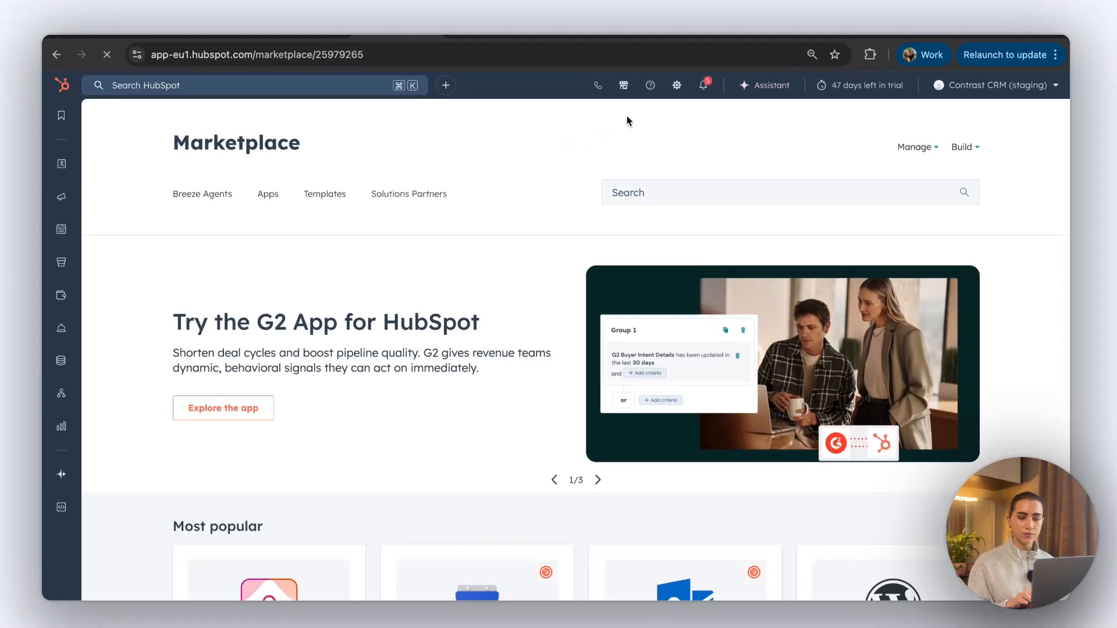
left_click(640, 197)
type("Zoom")
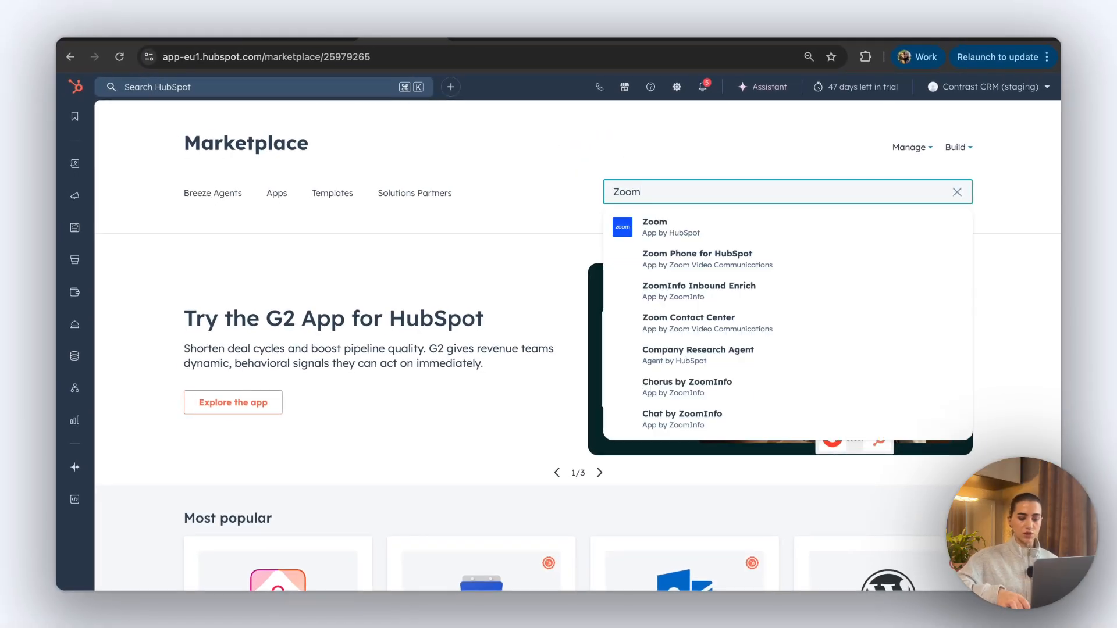
key("Return")
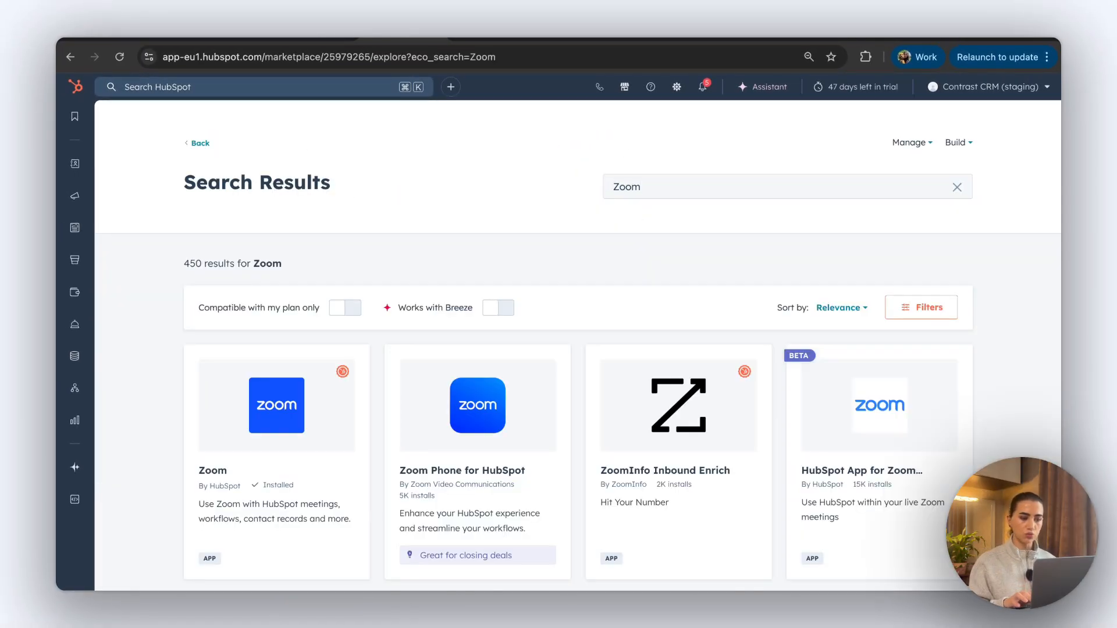
left_click(326, 407)
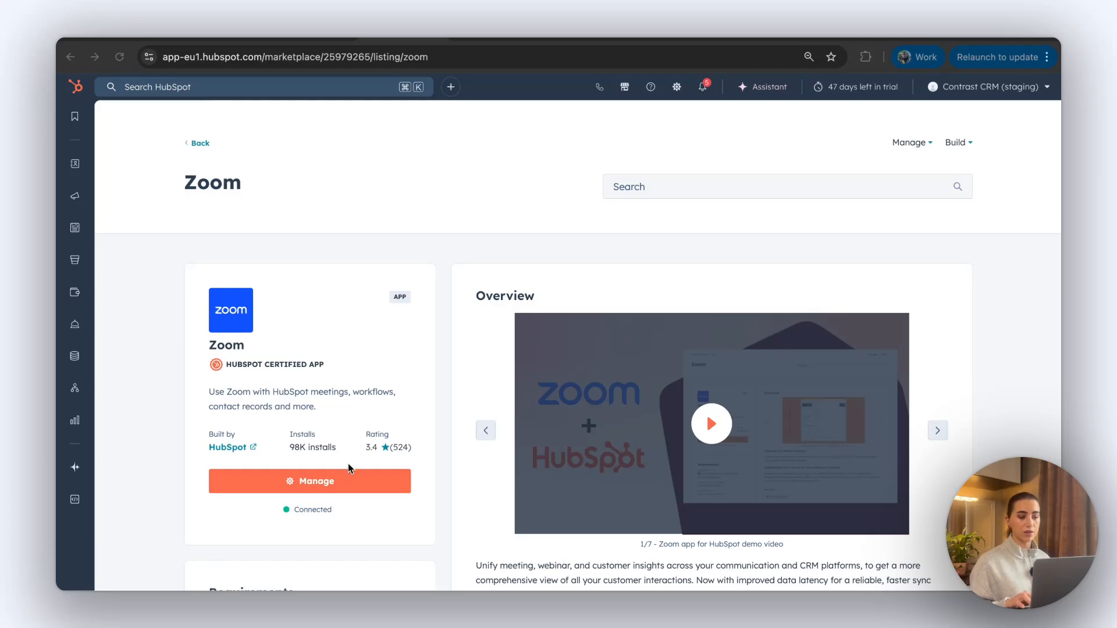
Step: Open the connected Zoom app's global webinar settings and review the note on recordings and the webinar data sync options
left_click(299, 480)
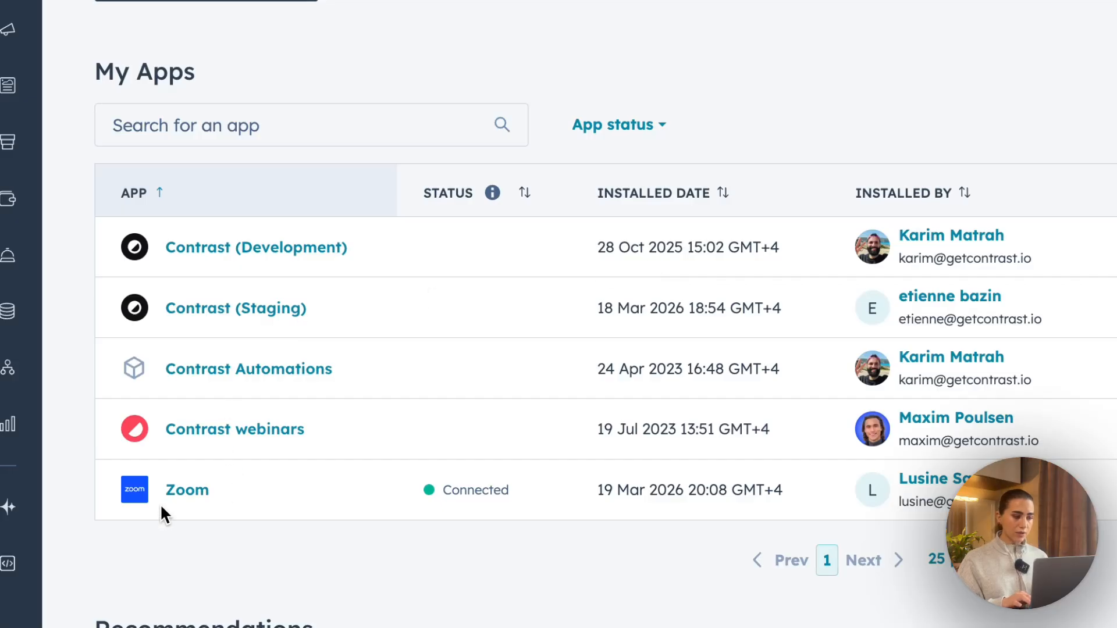
left_click(187, 491)
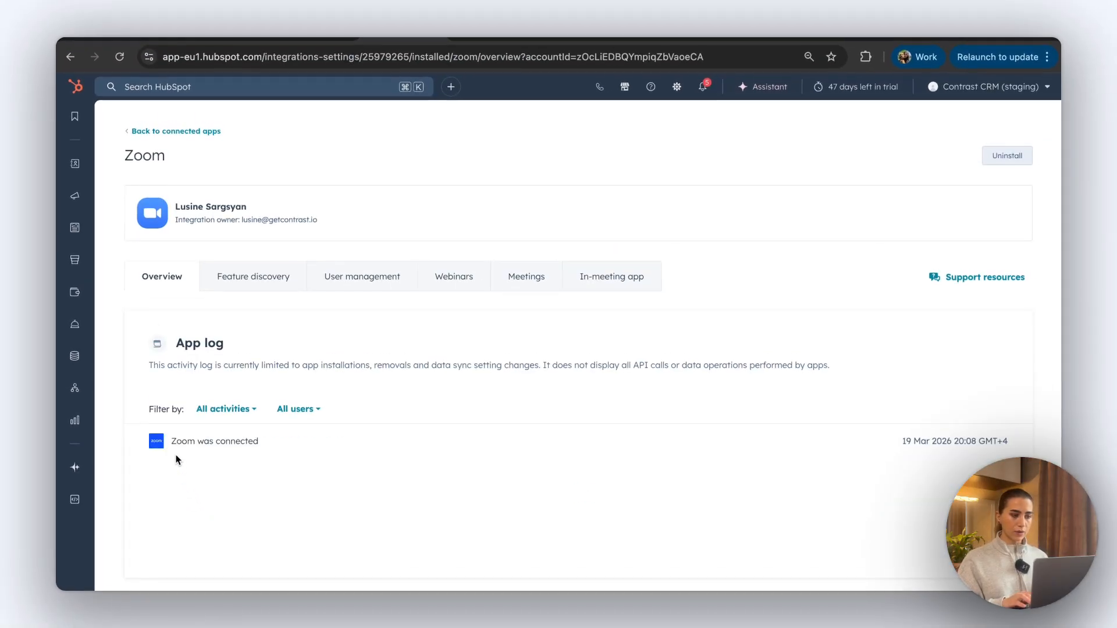
left_click(463, 281)
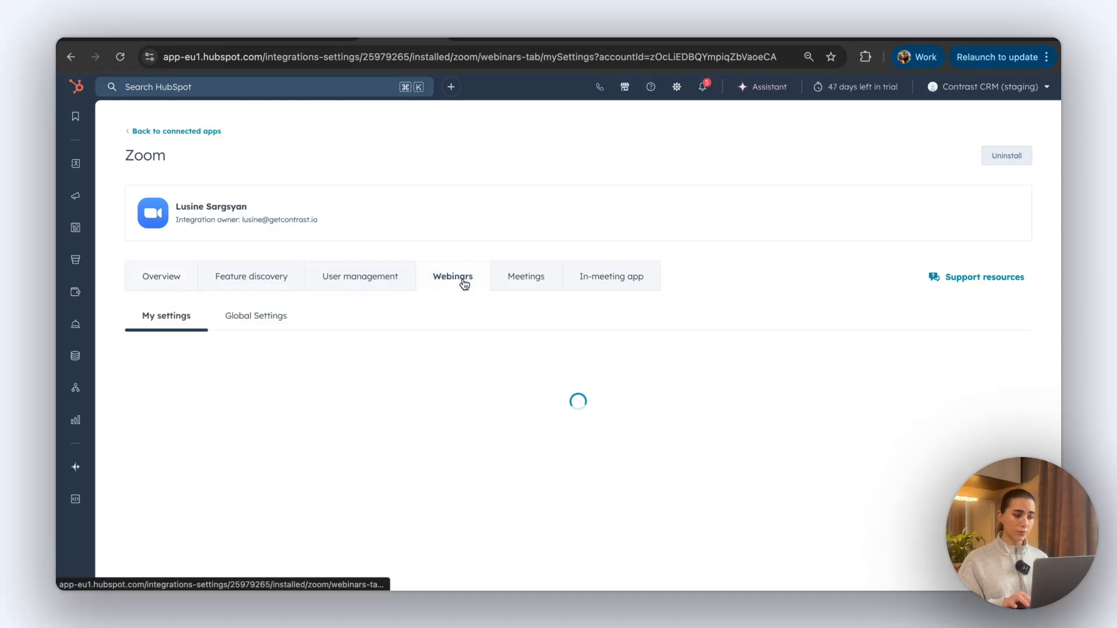
left_click(269, 322)
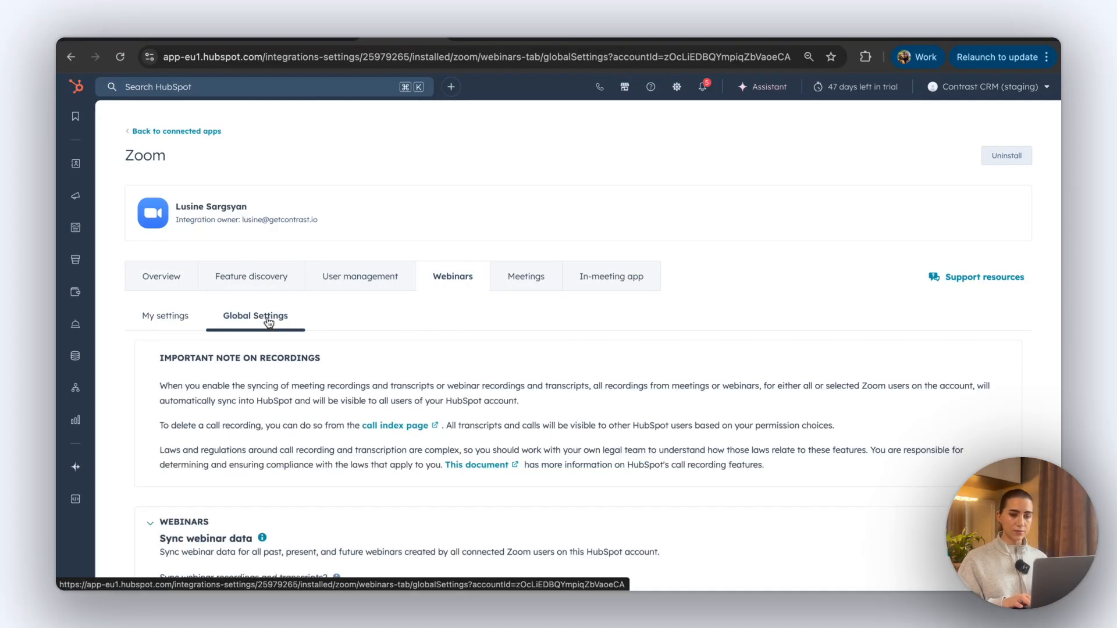
scroll(379, 343, "down", 2)
scroll(381, 343, "down", 3)
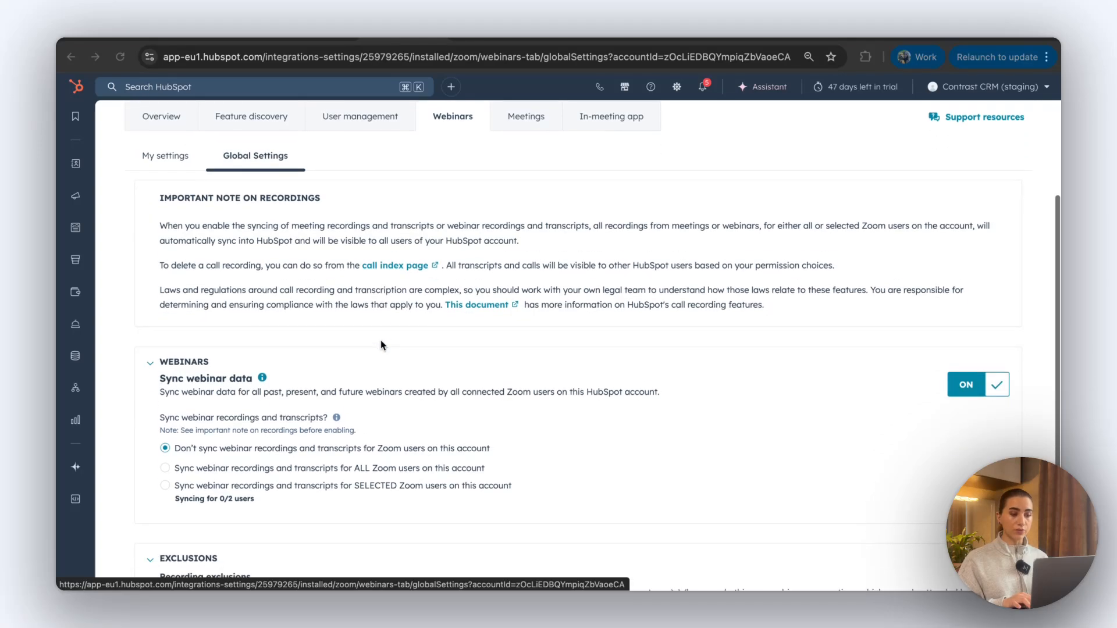
scroll(290, 393, "up", 5)
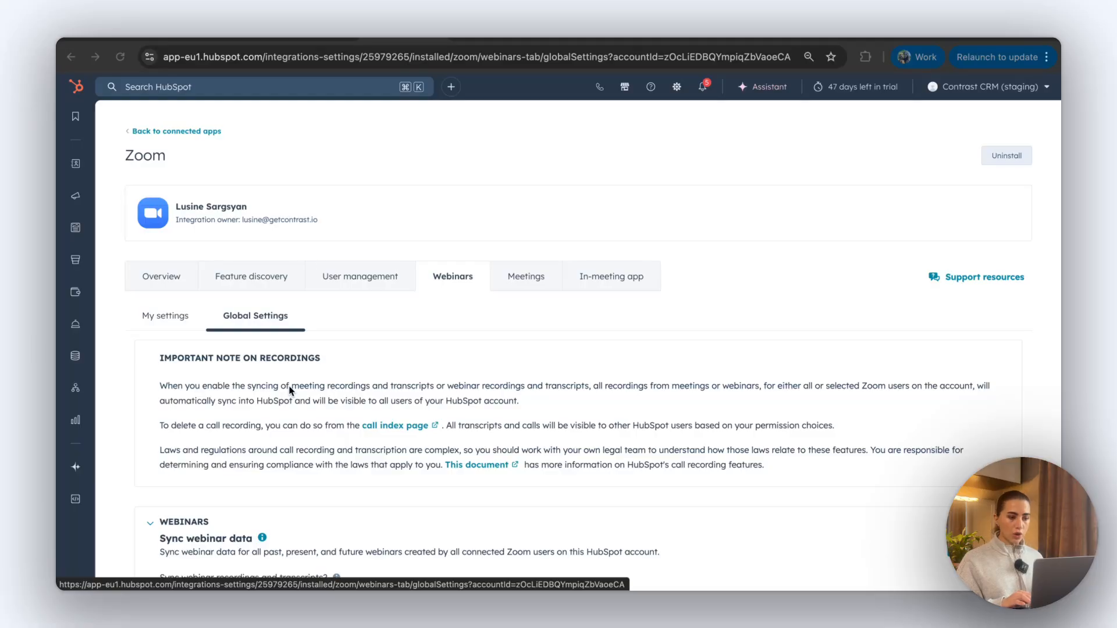
Step: Review the webinar recording and transcript sync options and the recording and contact exclusions in the global webinar settings
scroll(291, 391, "down", 5)
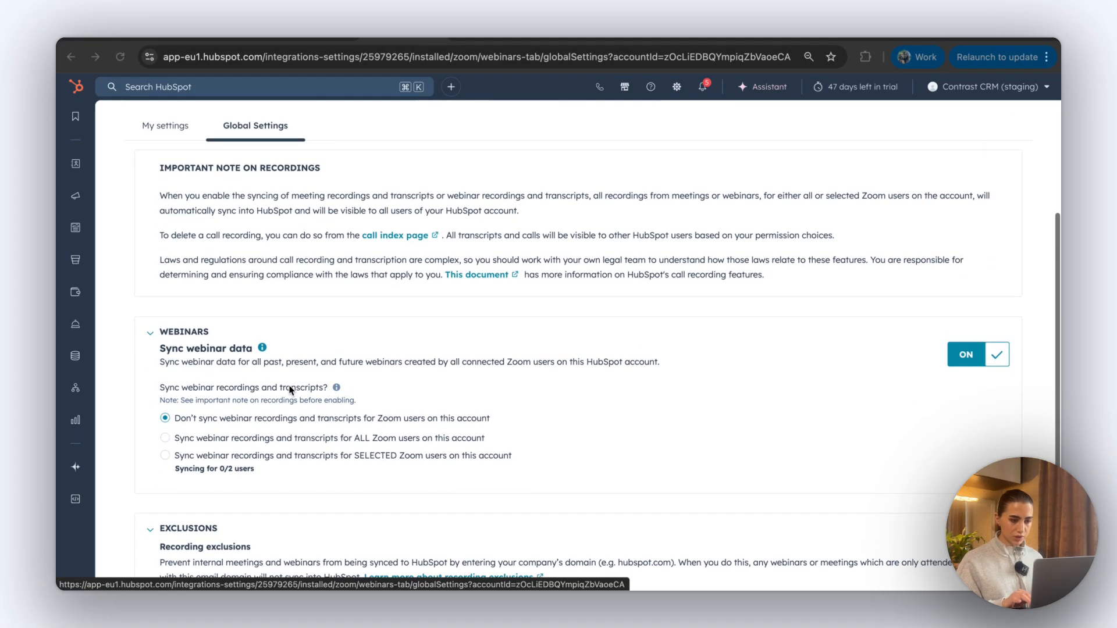
scroll(292, 390, "down", 2)
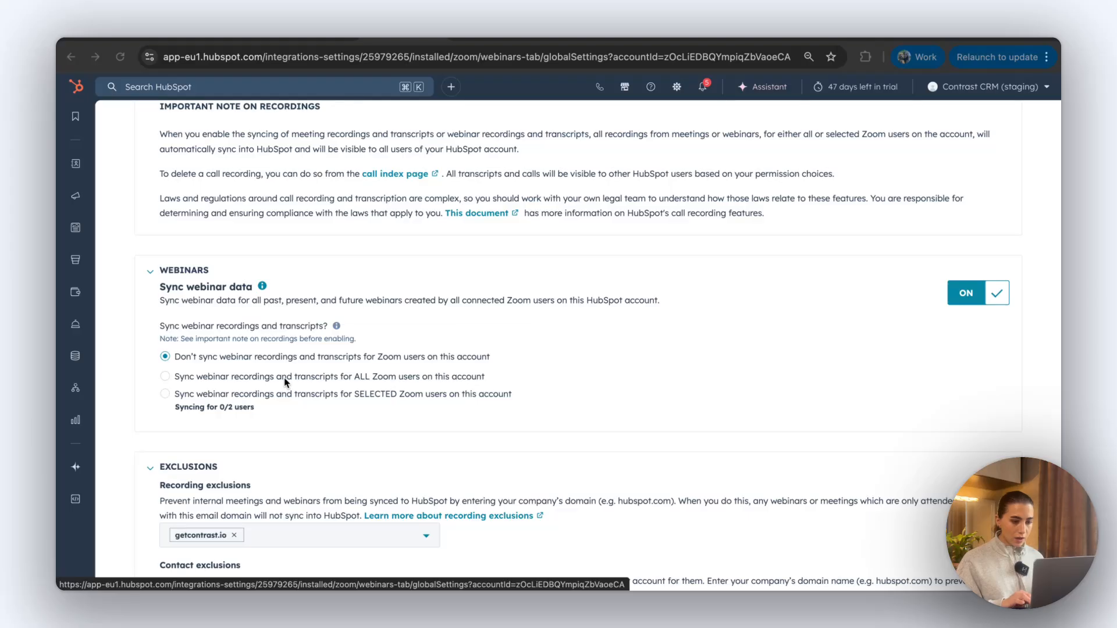
scroll(284, 378, "down", 1)
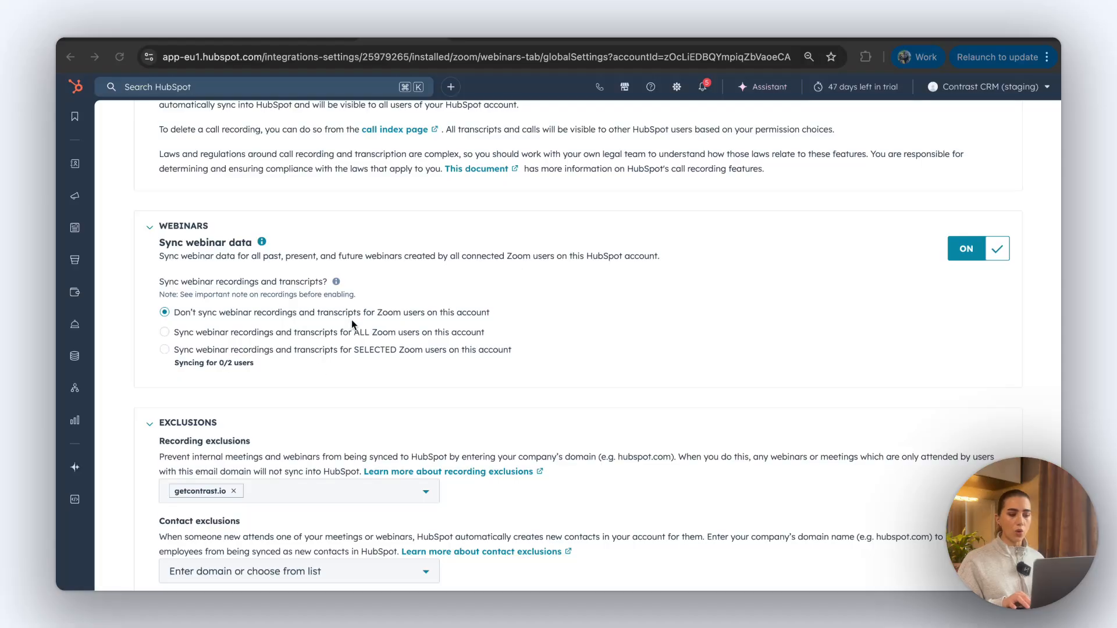
scroll(569, 391, "down", 1)
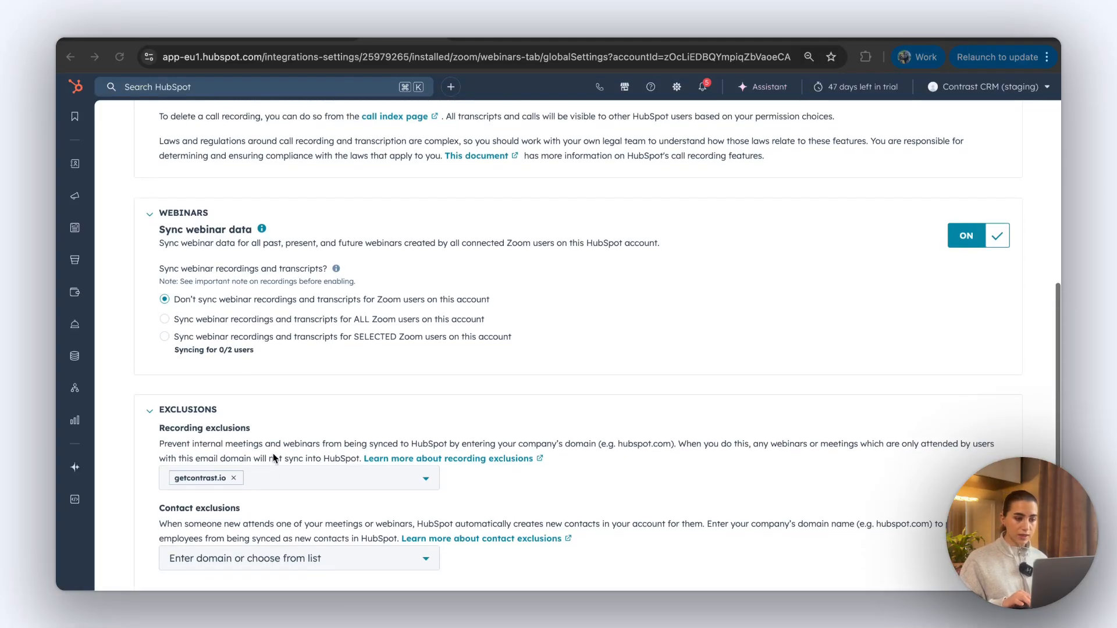
scroll(274, 455, "down", 3)
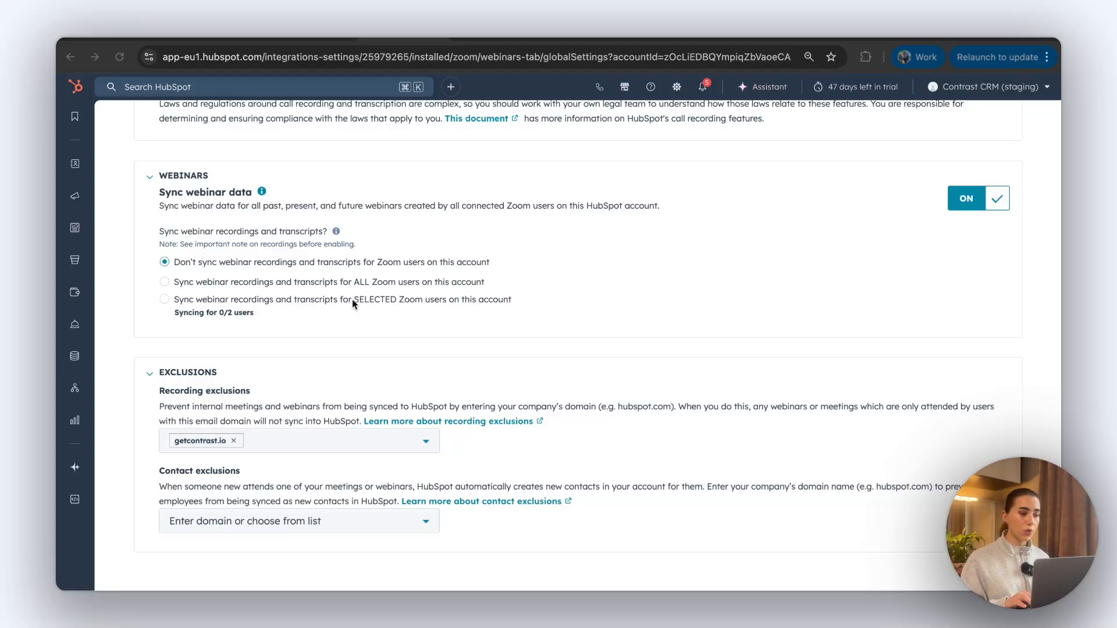
Step: Look up a connected user by name in the global user management settings and review that user's recording and webinar sync settings
scroll(352, 299, "up", 6)
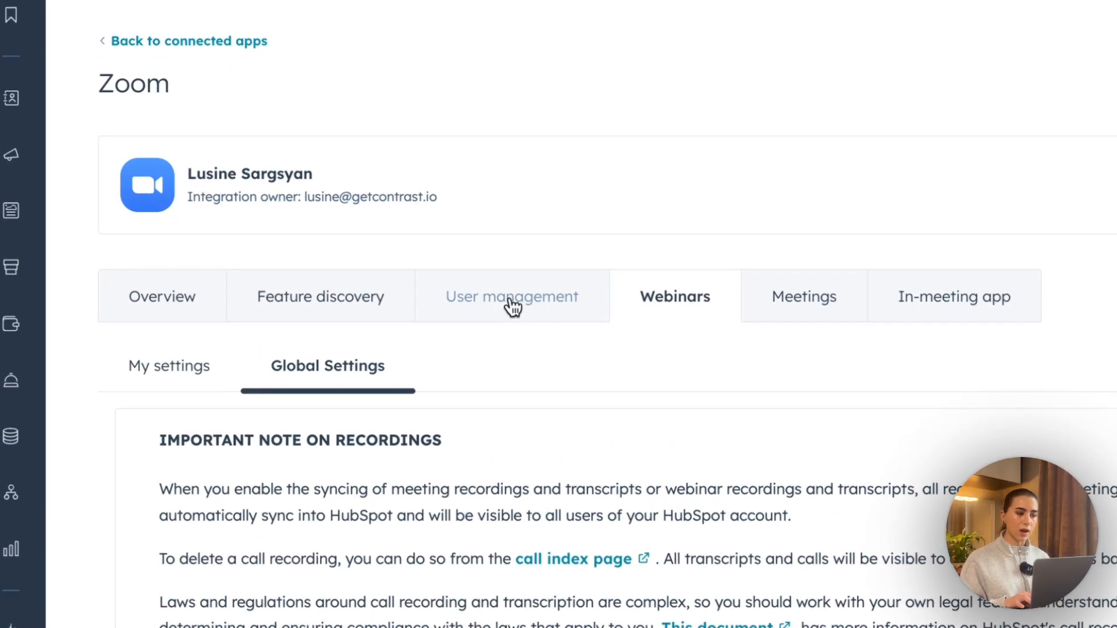
left_click(512, 305)
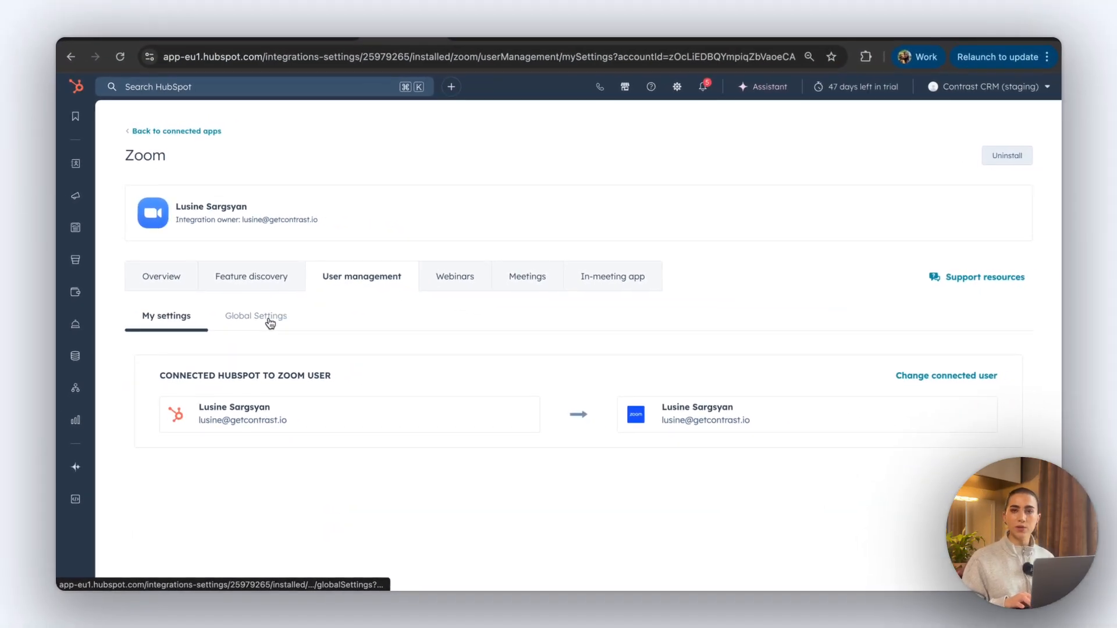
left_click(271, 322)
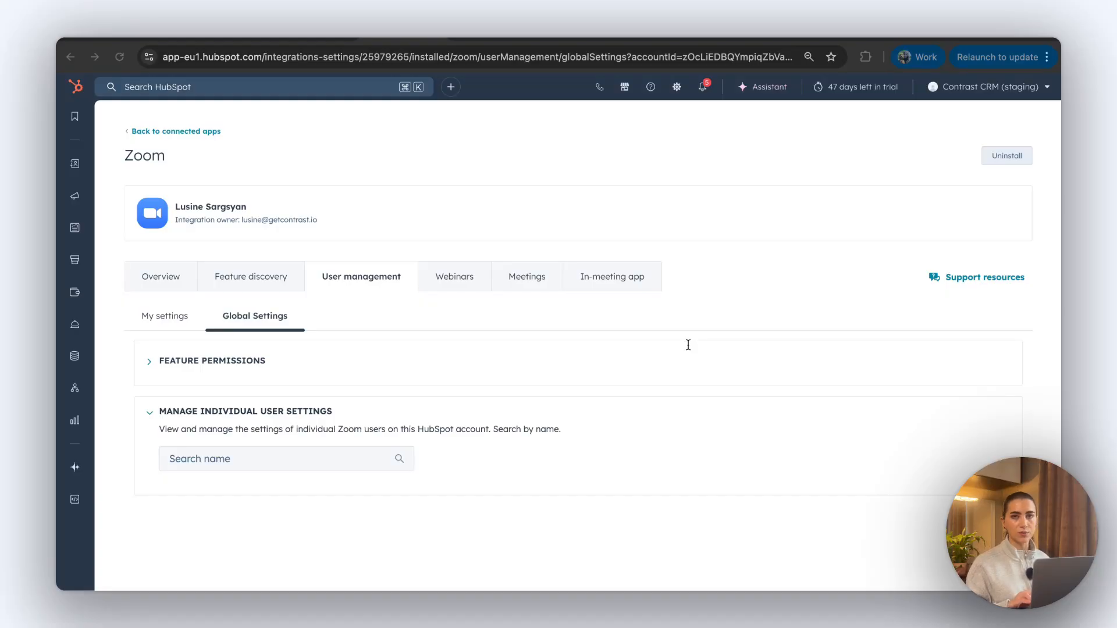
left_click(251, 459)
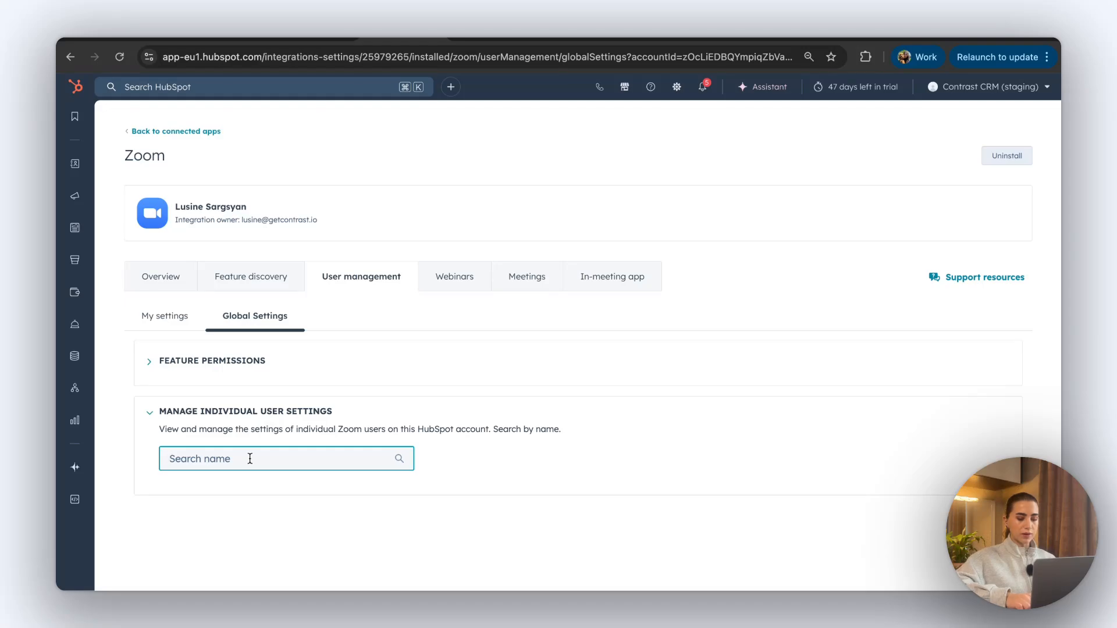
type("Lusine")
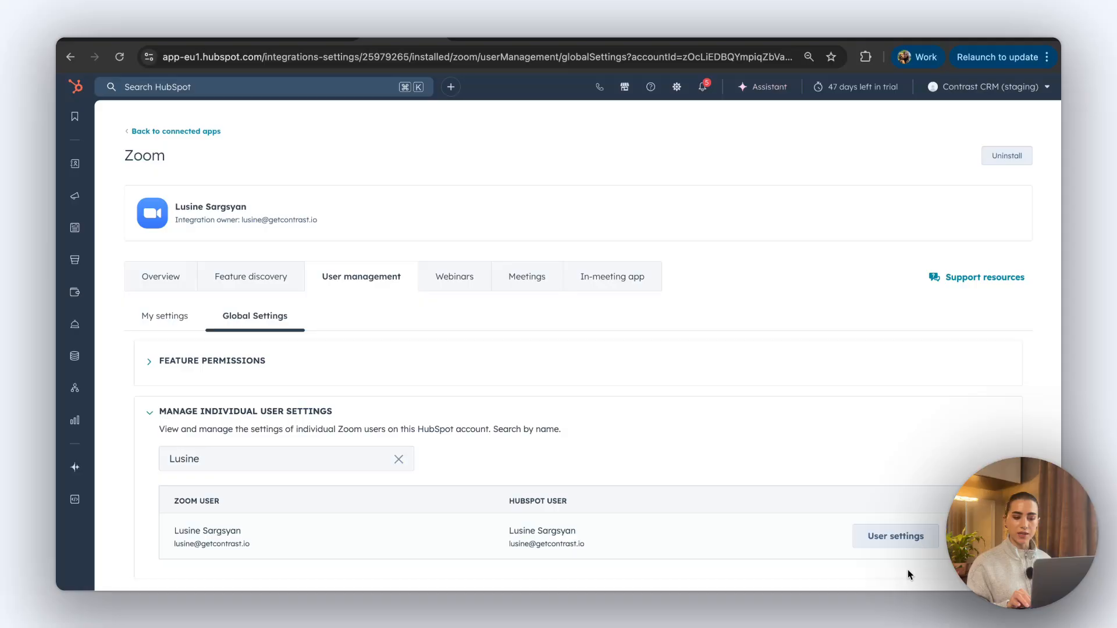
left_click(877, 536)
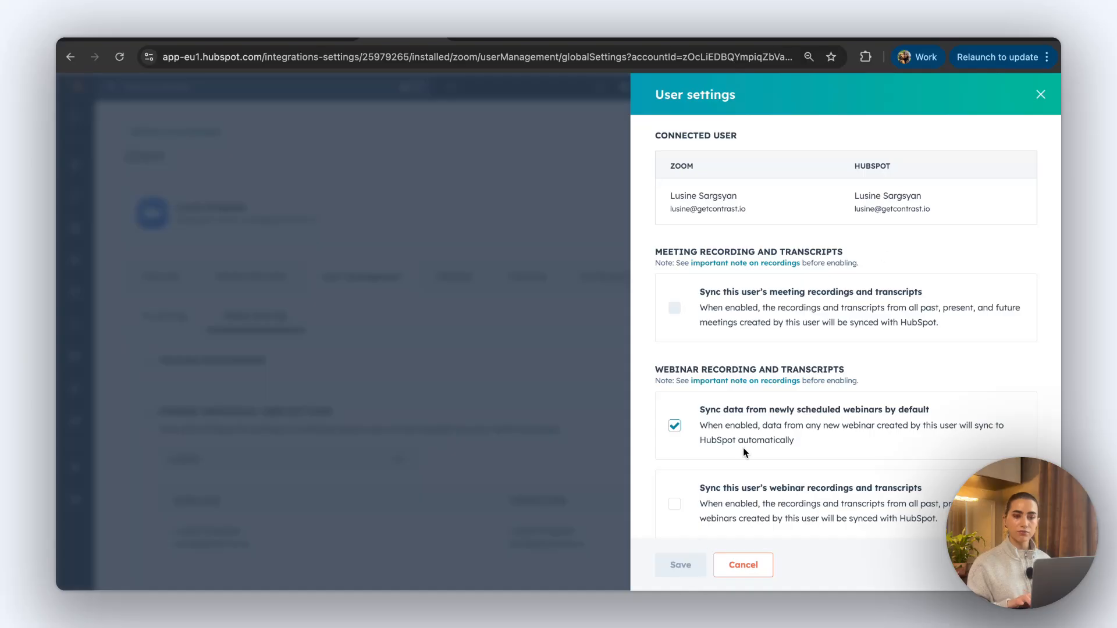
left_click(1041, 95)
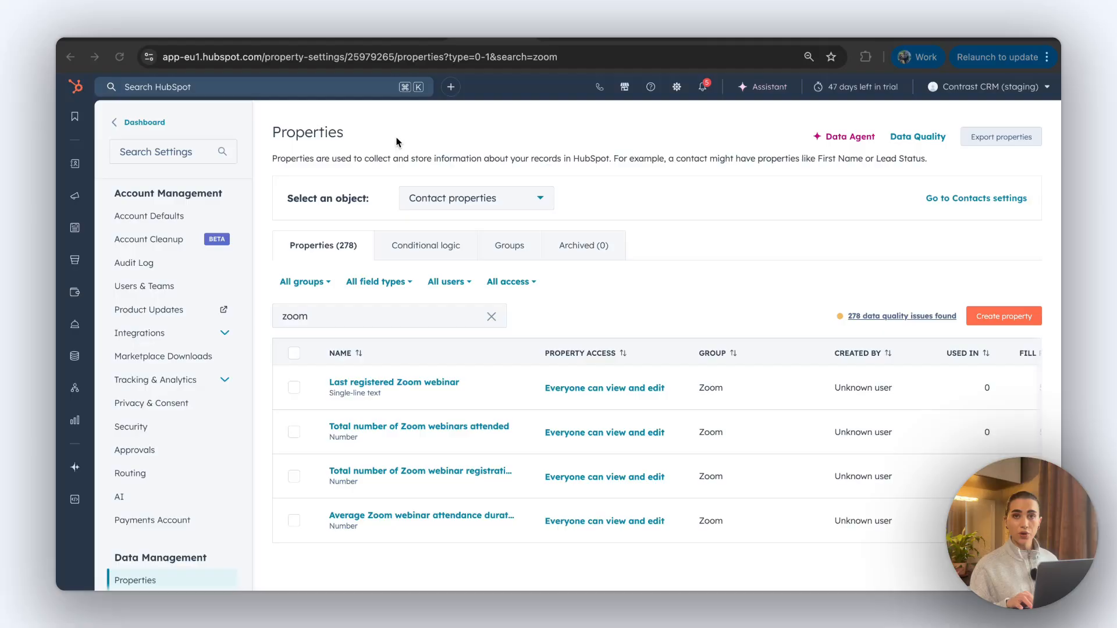
Step: Leave the Zoom contact properties for the Segments list and start a new segment of contacts
left_click(396, 138)
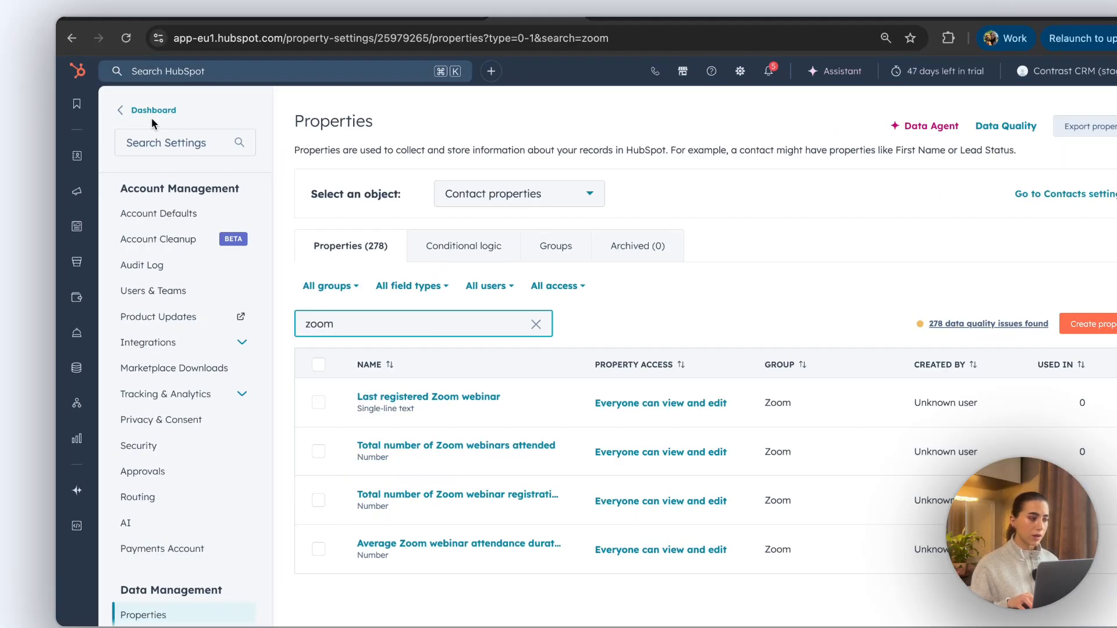
mouse_move(65, 159)
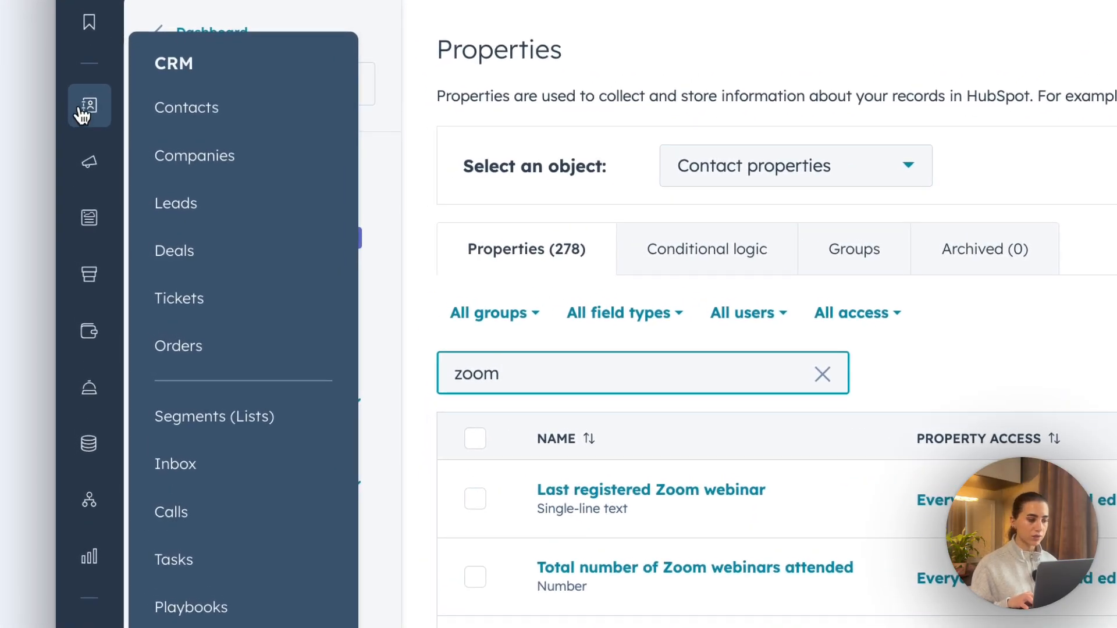
left_click(218, 420)
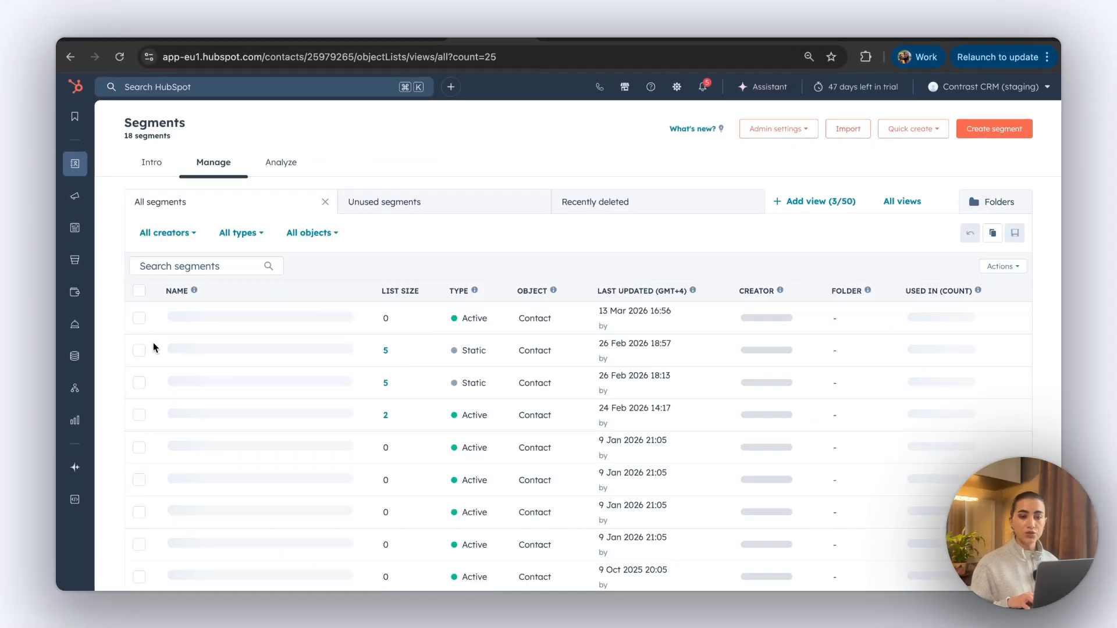
left_click(1013, 137)
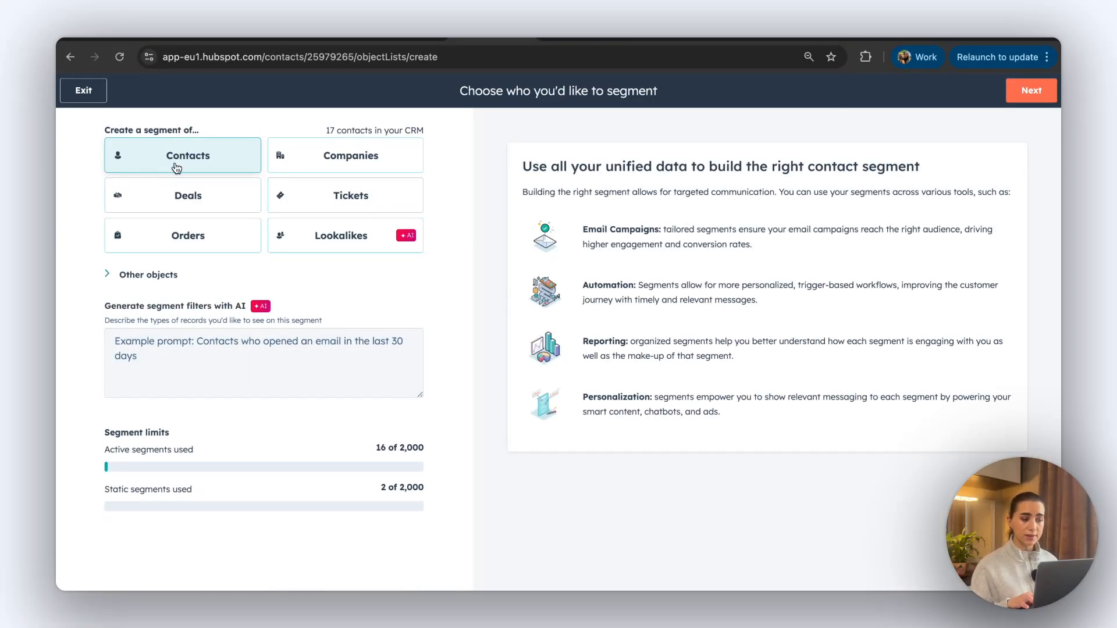
left_click(1037, 99)
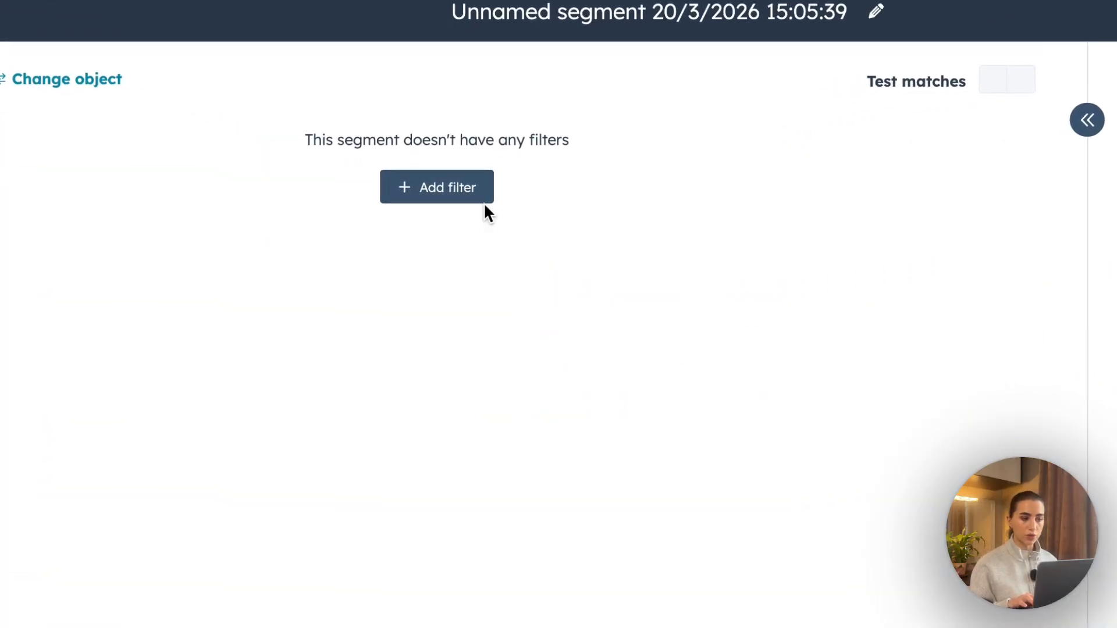
Step: Add a segment filter: look up the "Zoom" contact properties, then pick Marketing events from the event filters
left_click(469, 200)
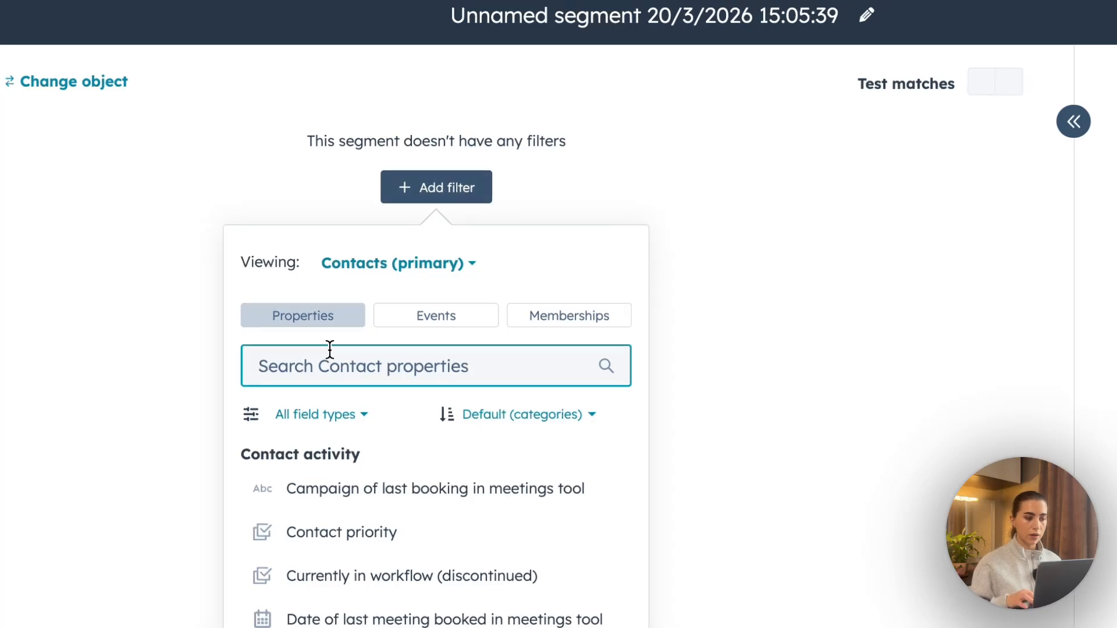
type("Zoom")
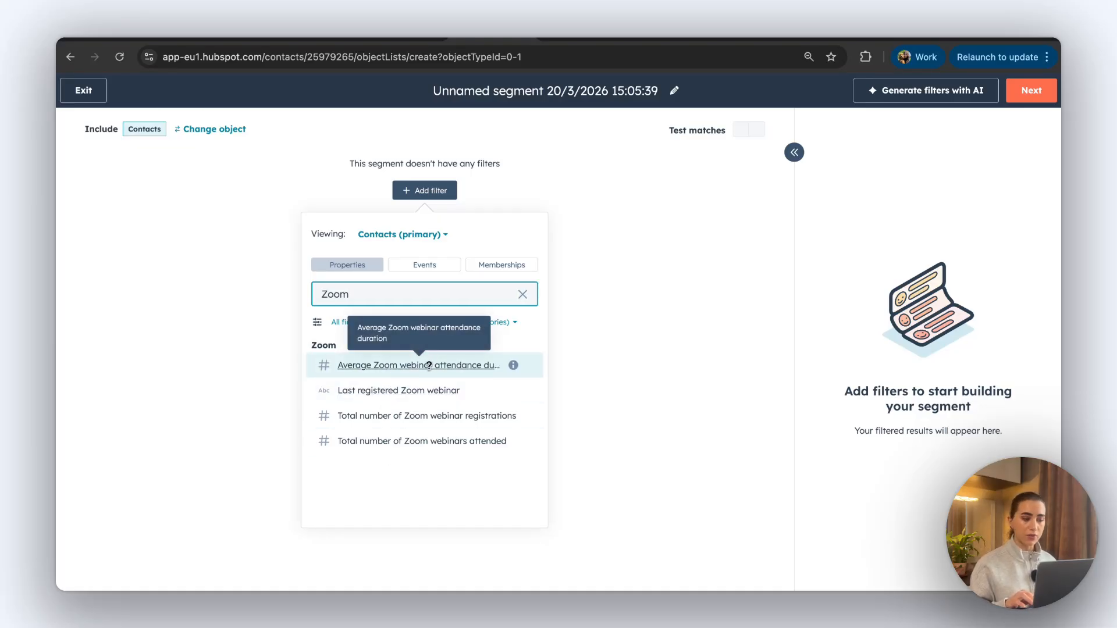
left_click(434, 268)
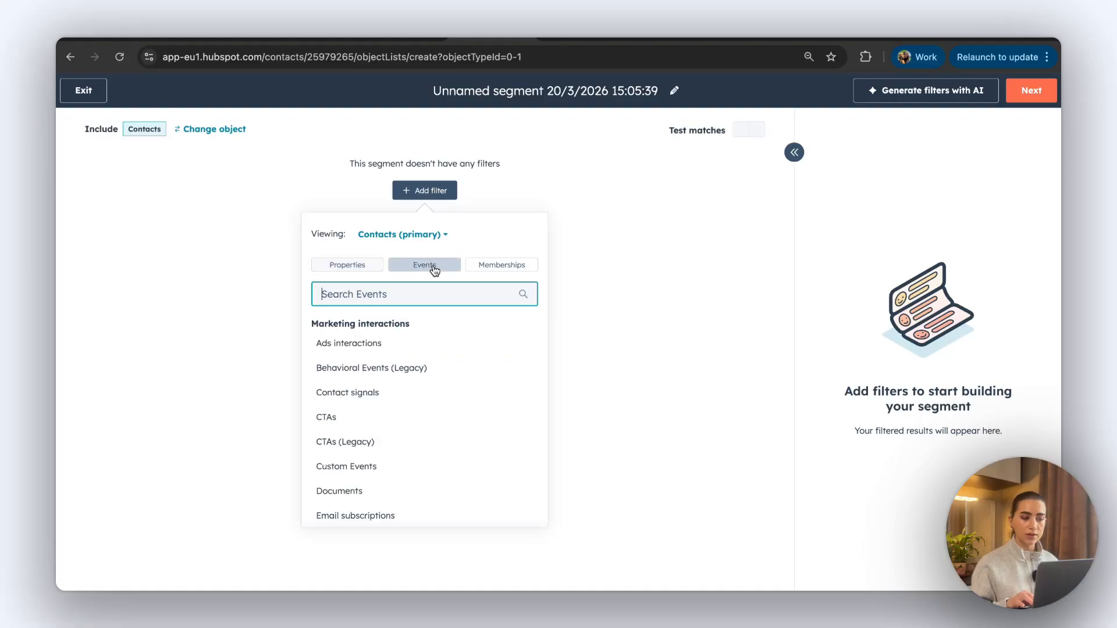
type("marketi")
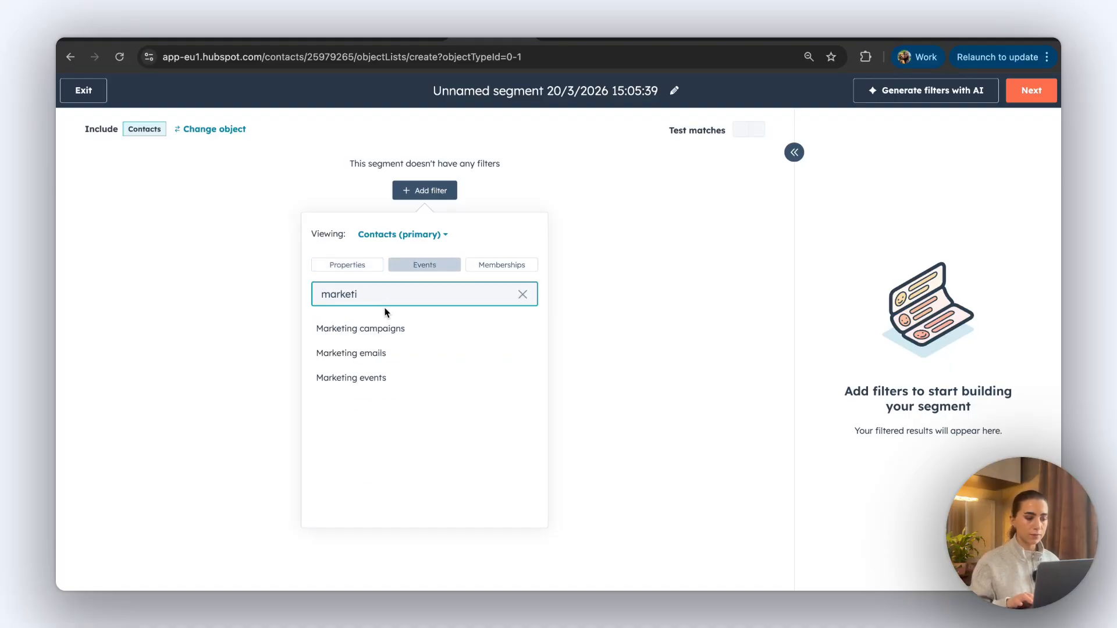
left_click(370, 384)
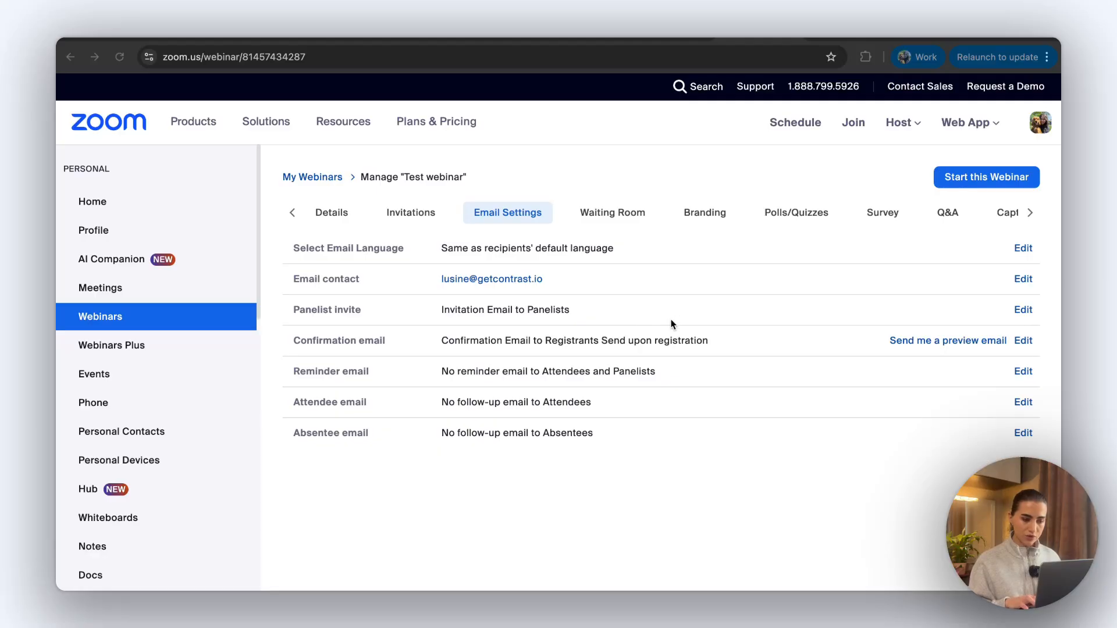
Step: Open the confirmation email to registrants in the Zoom webinar's email settings and review its subject, body and join details
left_click(1021, 345)
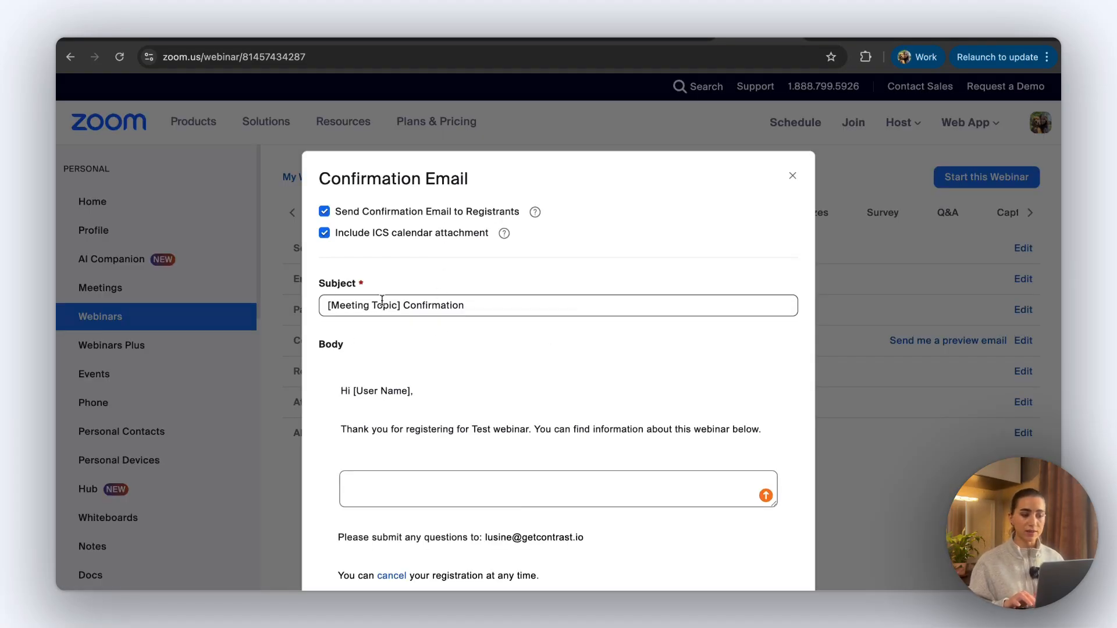
scroll(455, 323, "down", 1)
scroll(455, 326, "down", 5)
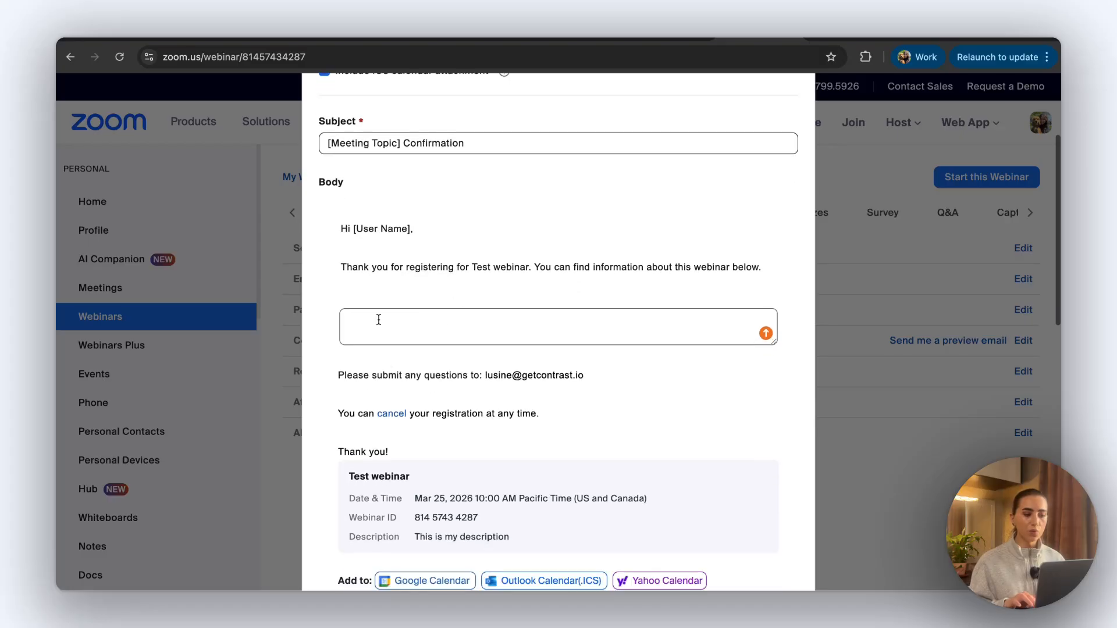
scroll(482, 378, "down", 20)
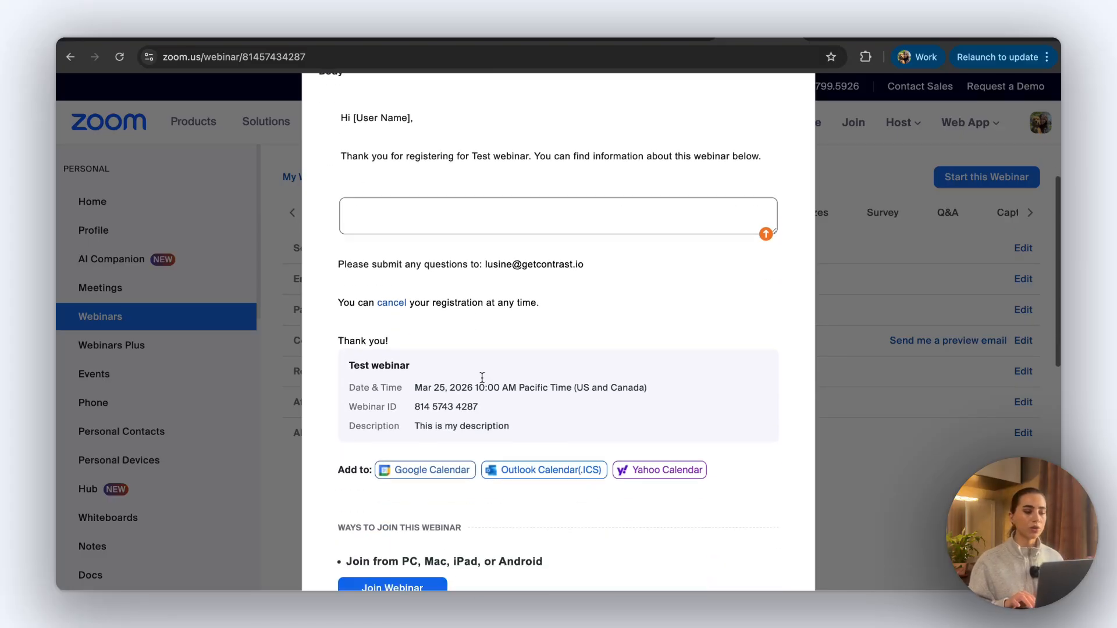
scroll(482, 383, "down", 4)
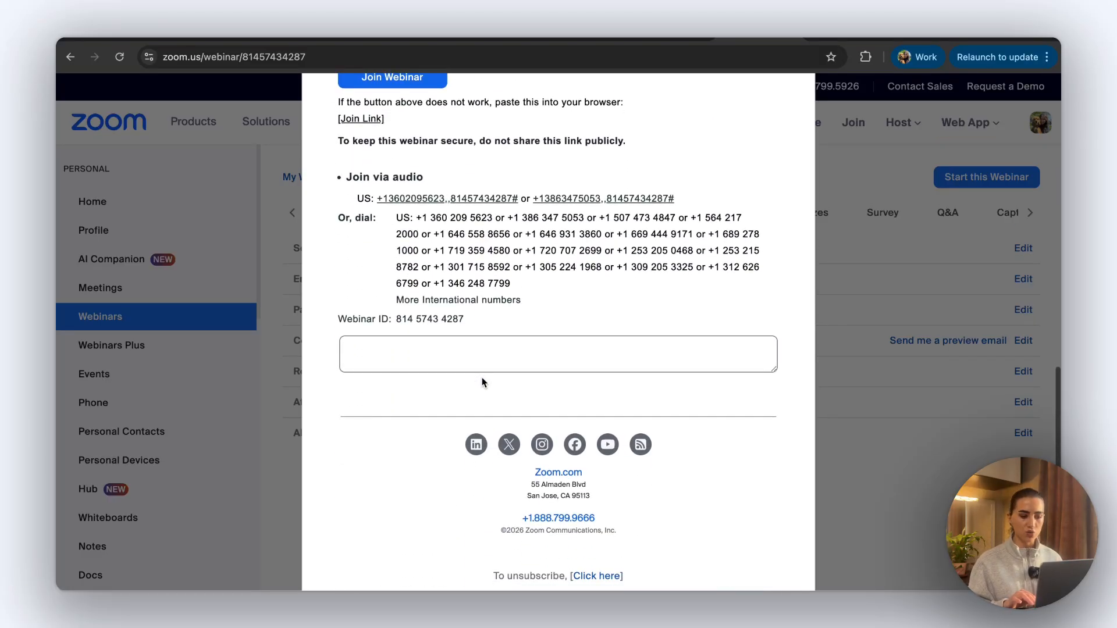
scroll(482, 381, "up", 20)
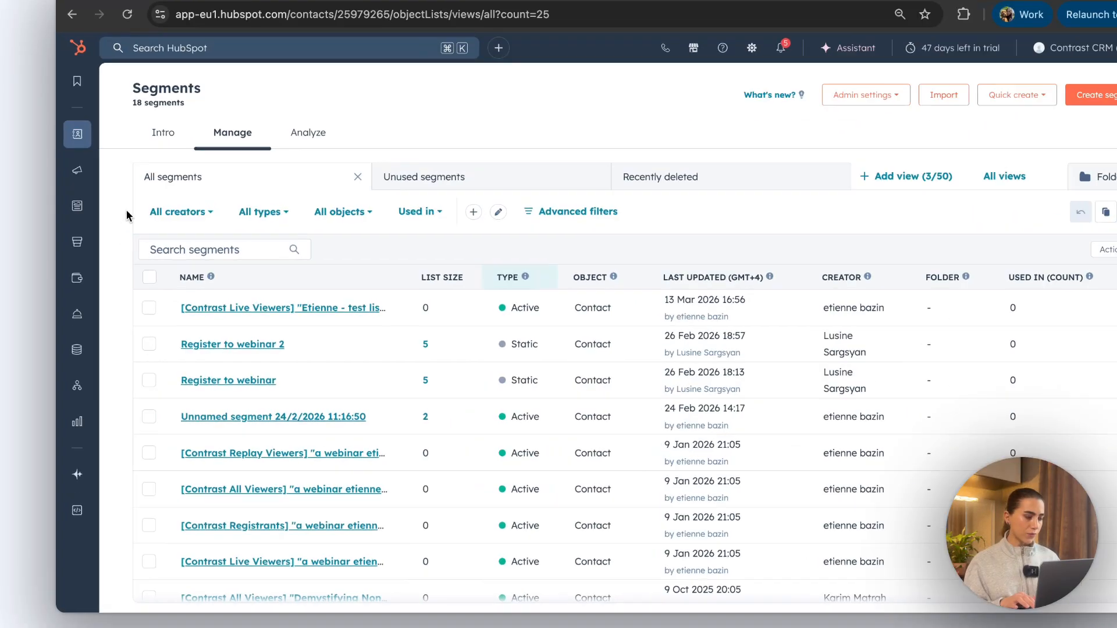
Step: In HubSpot, open the automation workflows and create a new workflow from scratch
mouse_move(92, 357)
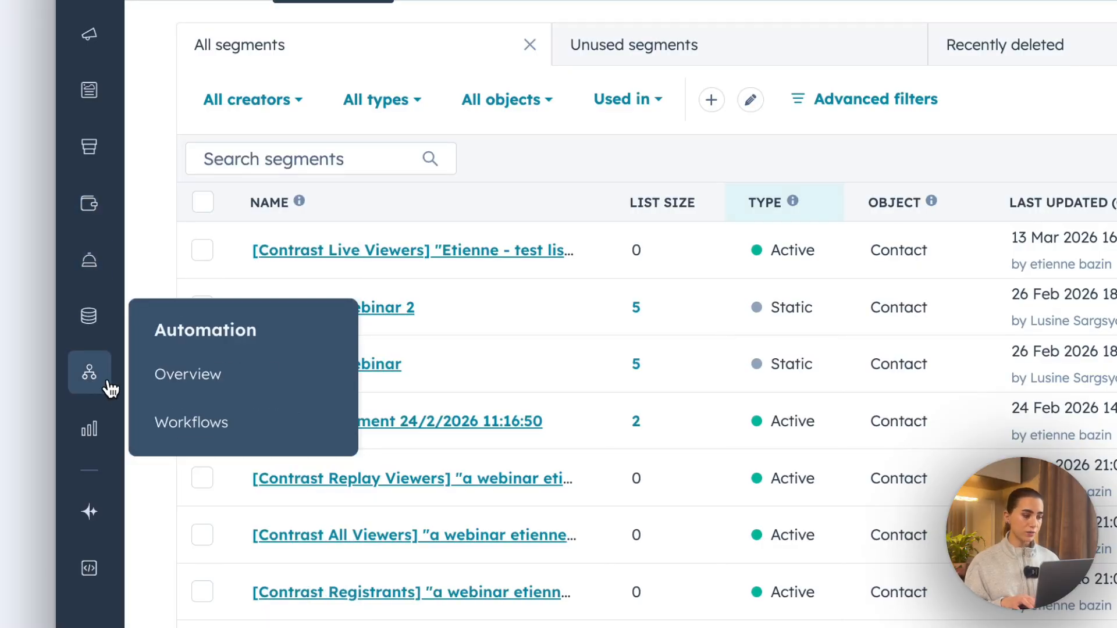
left_click(212, 422)
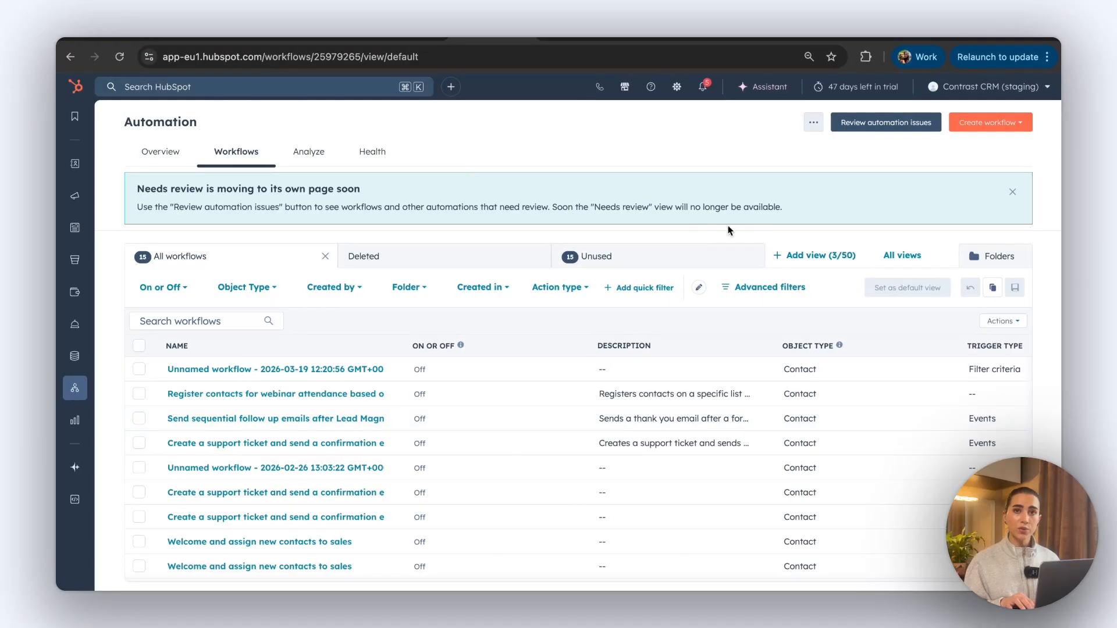
left_click(994, 124)
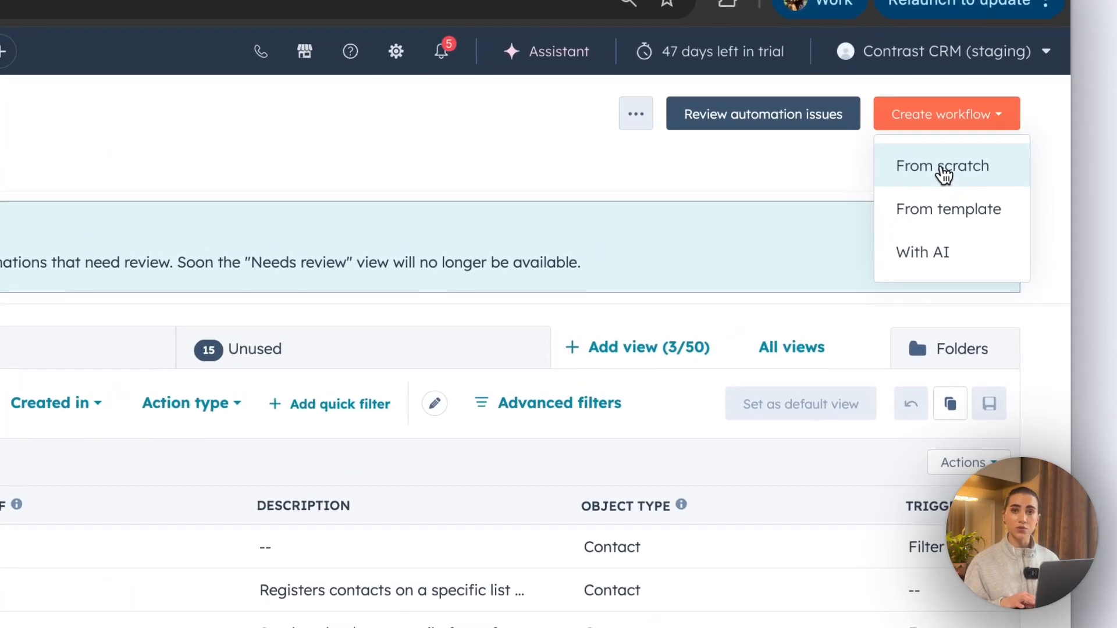
left_click(988, 152)
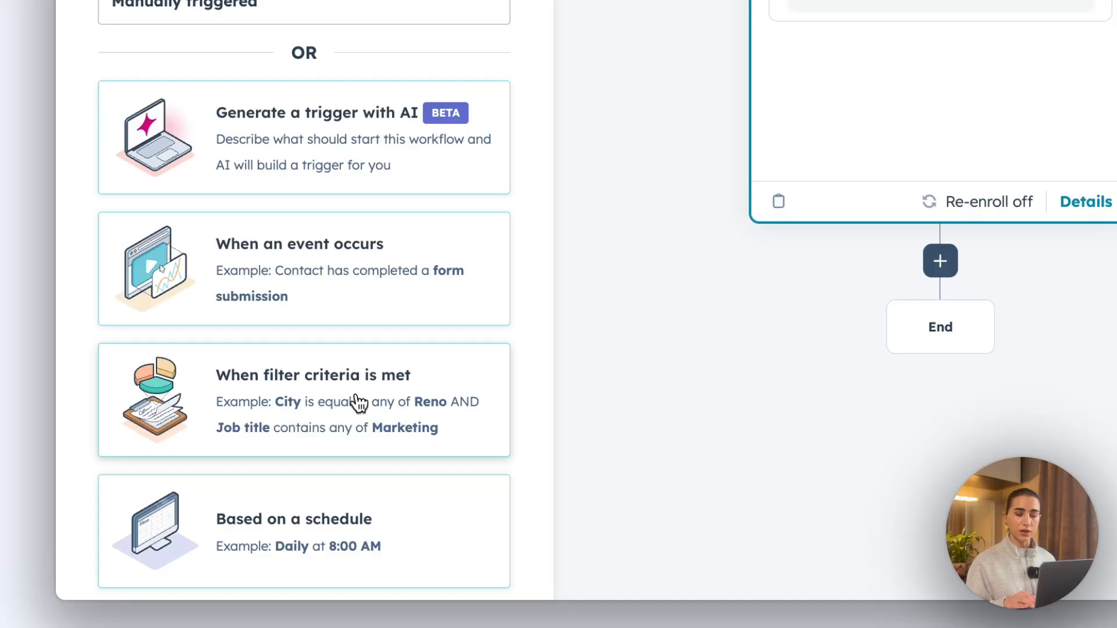
Step: Add a filter-criteria enrollment trigger for contacts who have filled out the Webinar registration form
left_click(359, 403)
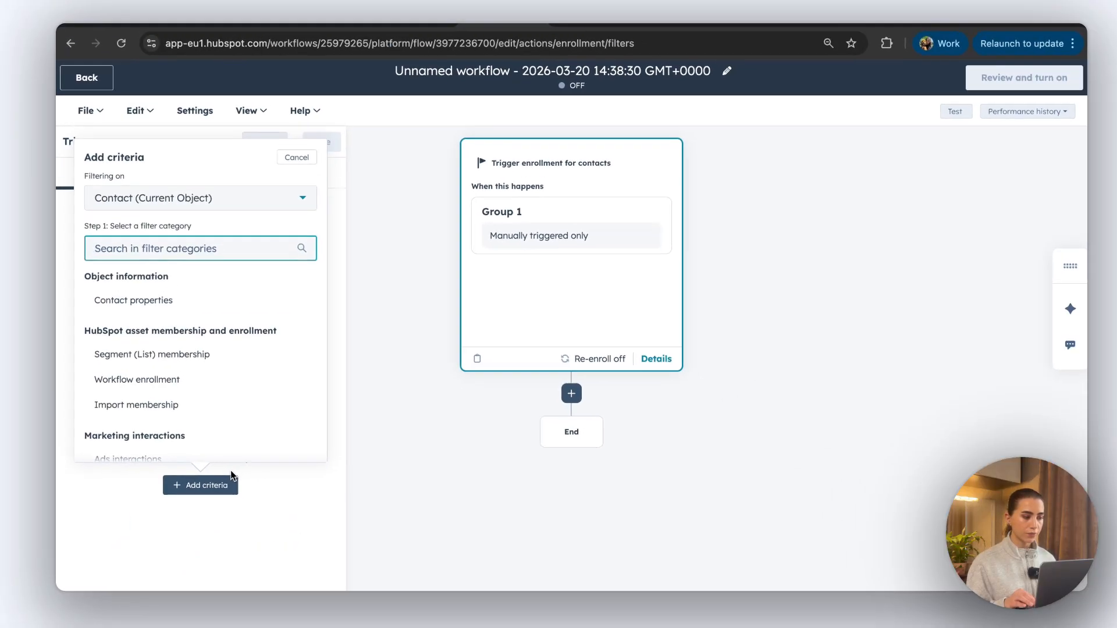
type("form s")
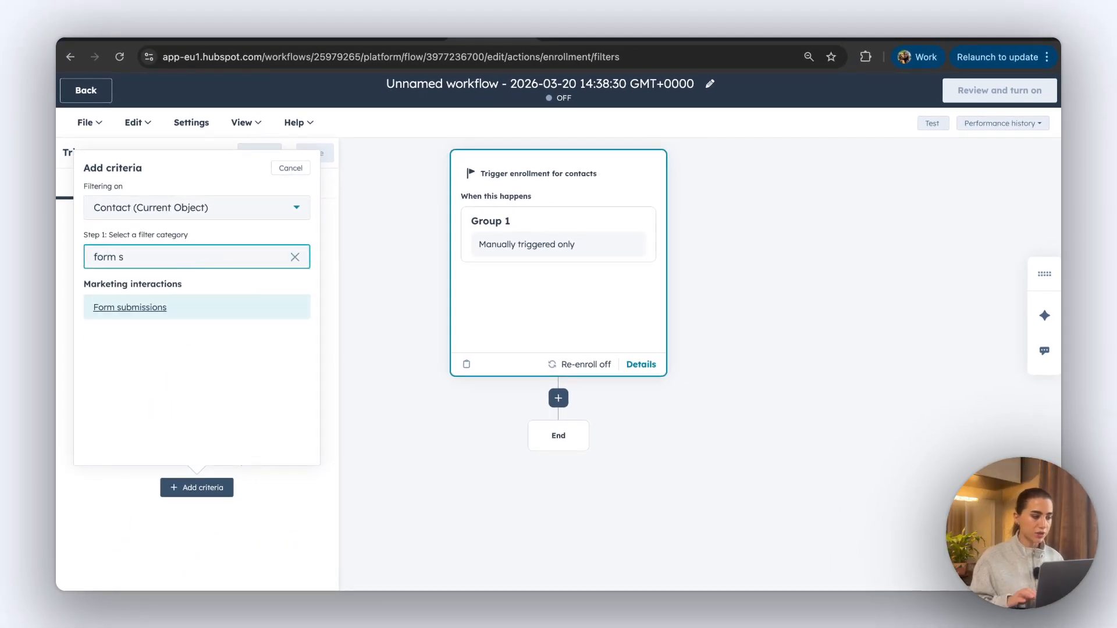
left_click(145, 308)
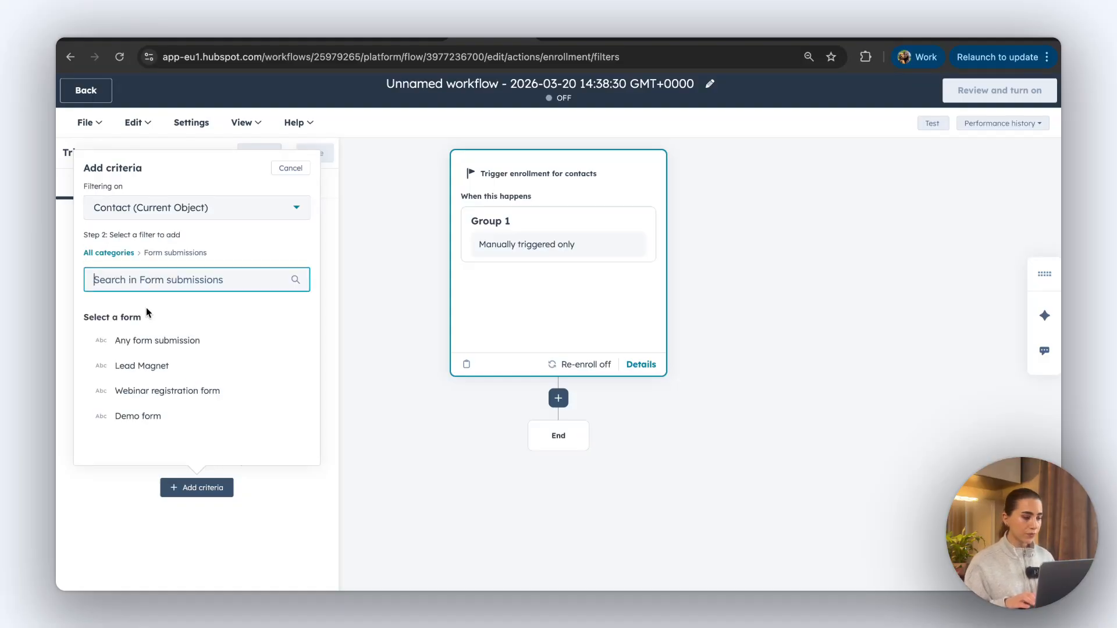
left_click(155, 391)
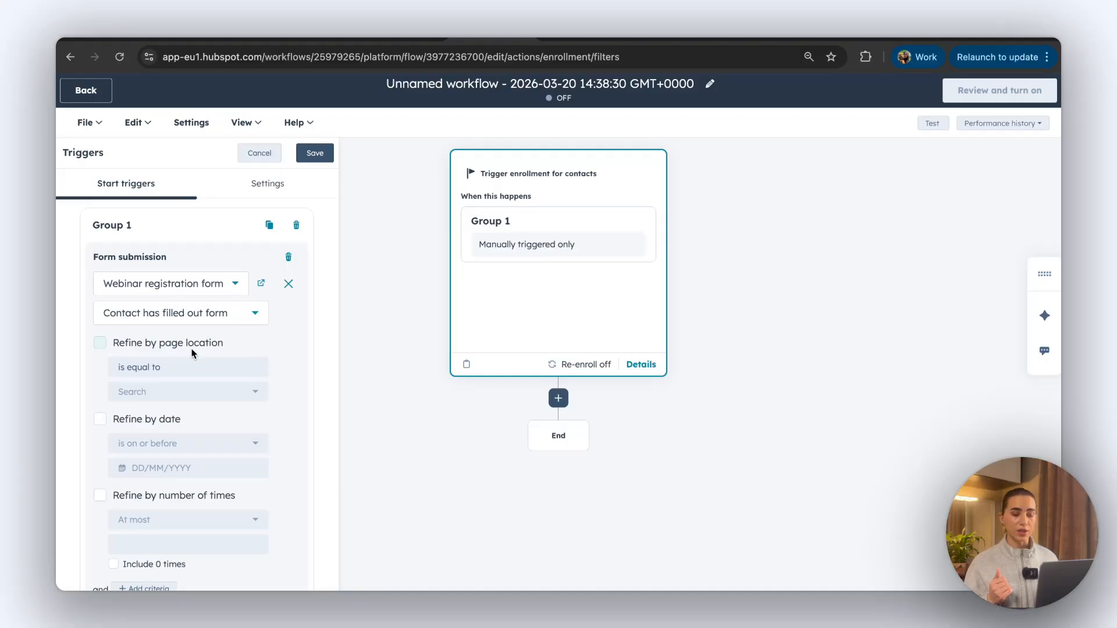
Step: Refine the form submission trigger by page location to the Webinar registration landing page and save the trigger
left_click(101, 344)
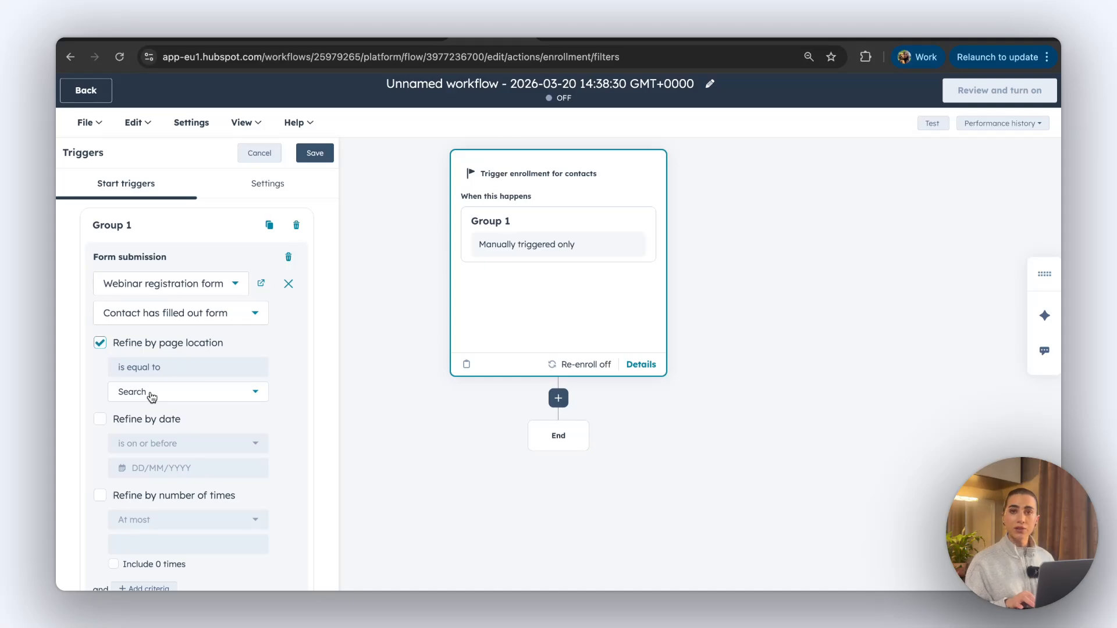
left_click(225, 398)
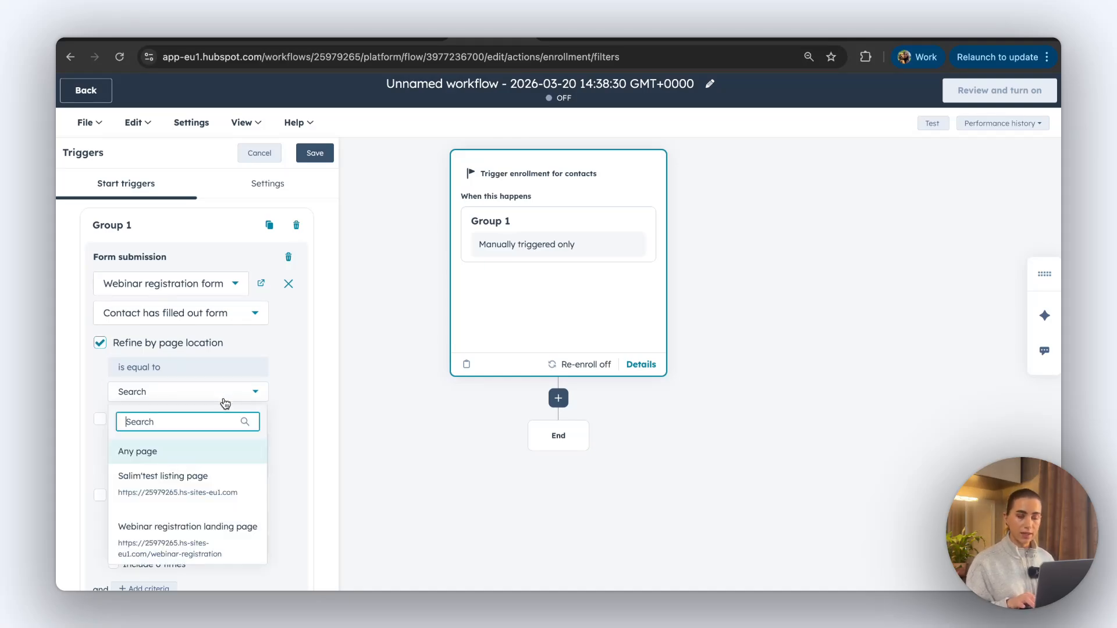
scroll(214, 488, "down", 1)
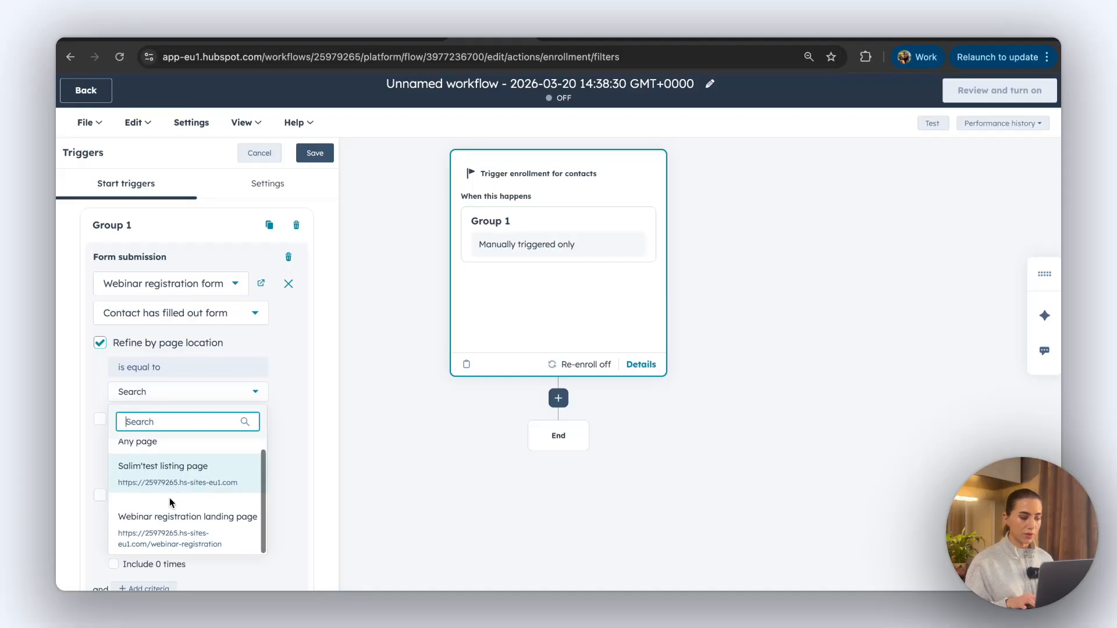
left_click(178, 531)
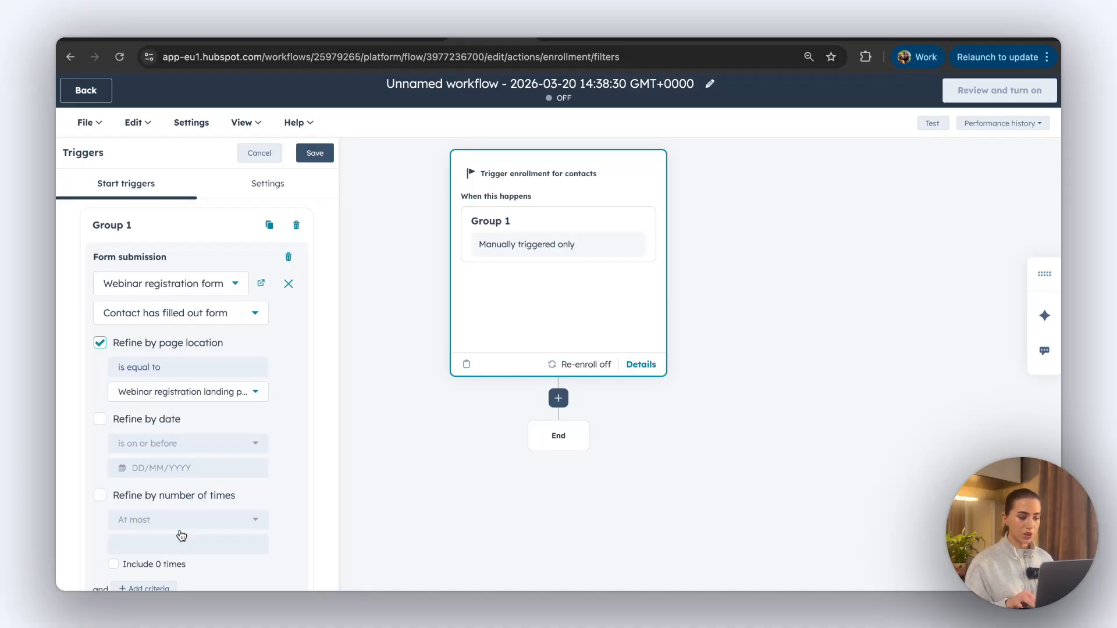
left_click(312, 160)
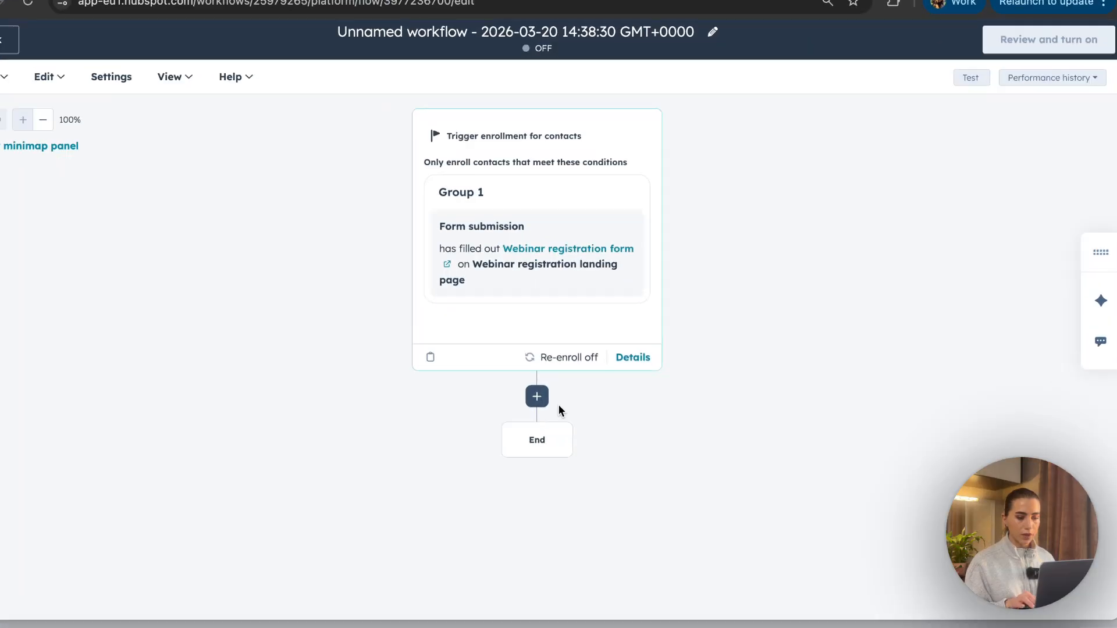
Step: Insert a workflow action after the trigger: find the "zoom" actions and choose Add Contact to Zoom Webinar
left_click(455, 396)
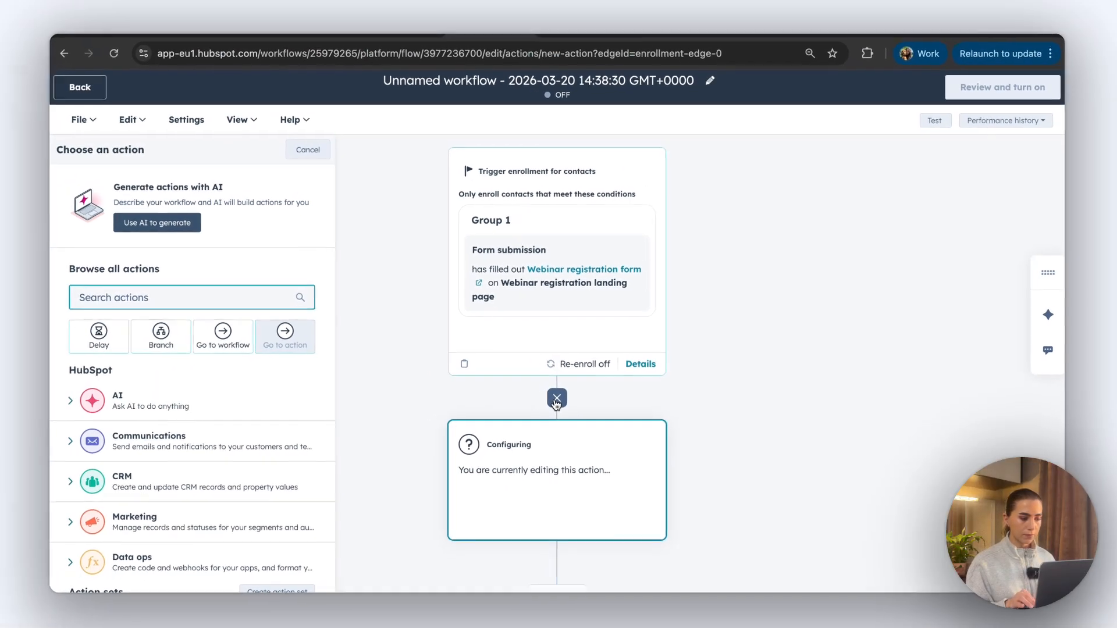
type("zoom")
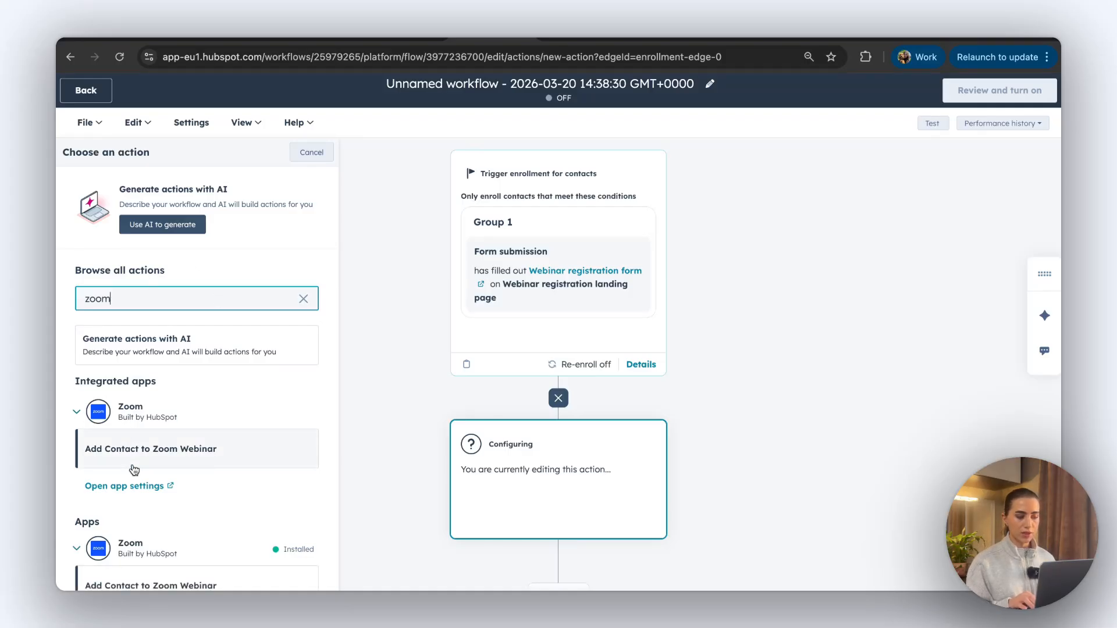
left_click(175, 460)
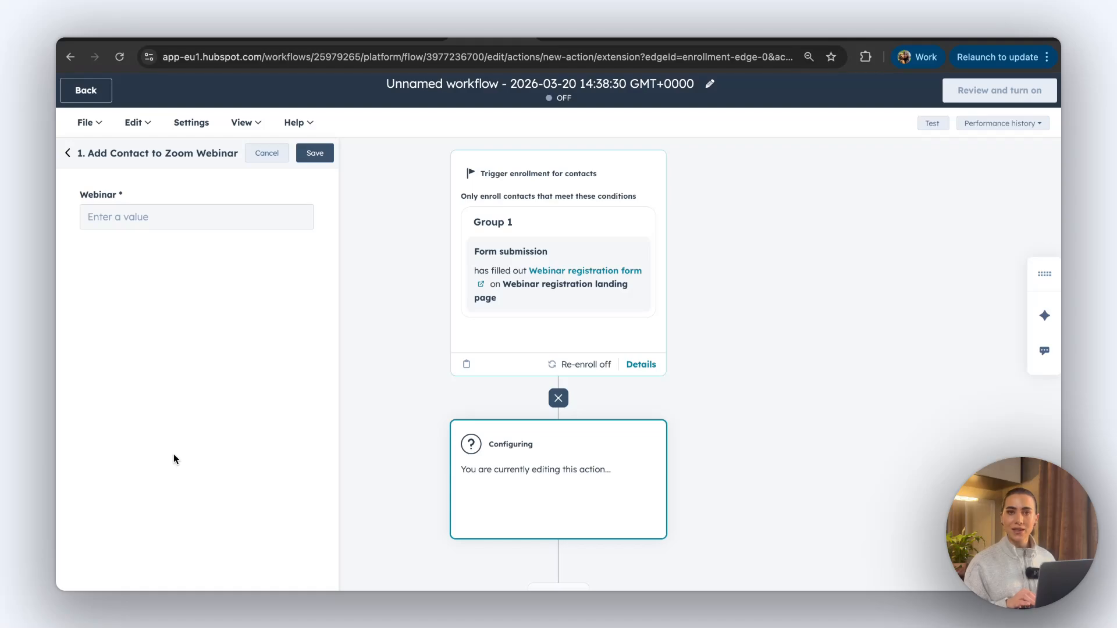
Step: Switch to the Zoom page of "Test webinar", open the webinar's details and copy its Webinar ID
left_click(755, 38)
left_click(793, 176)
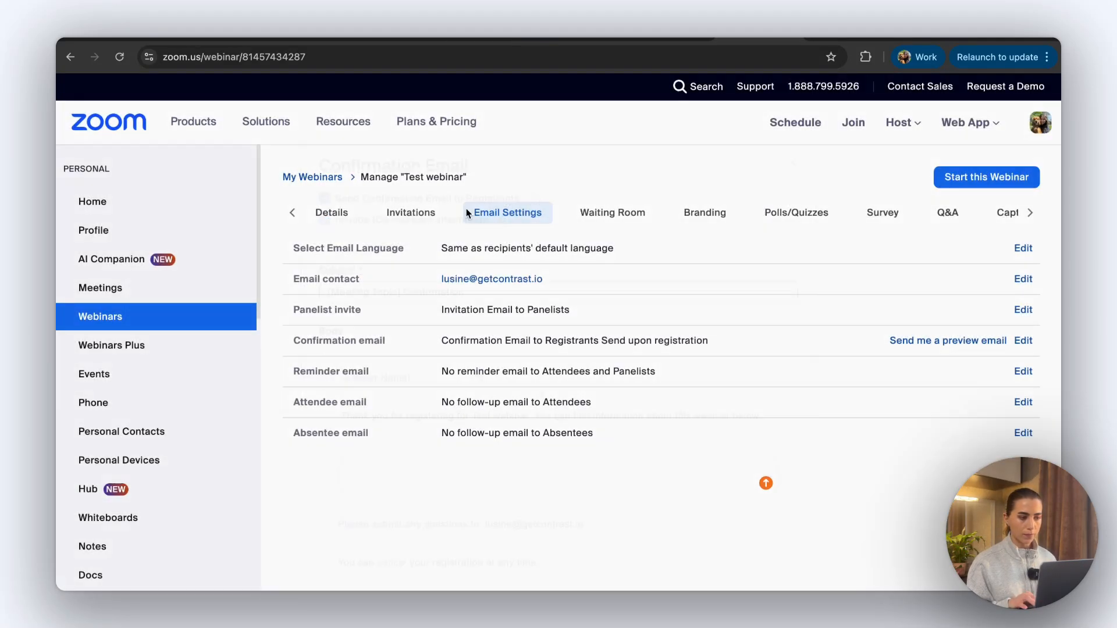
left_click(323, 215)
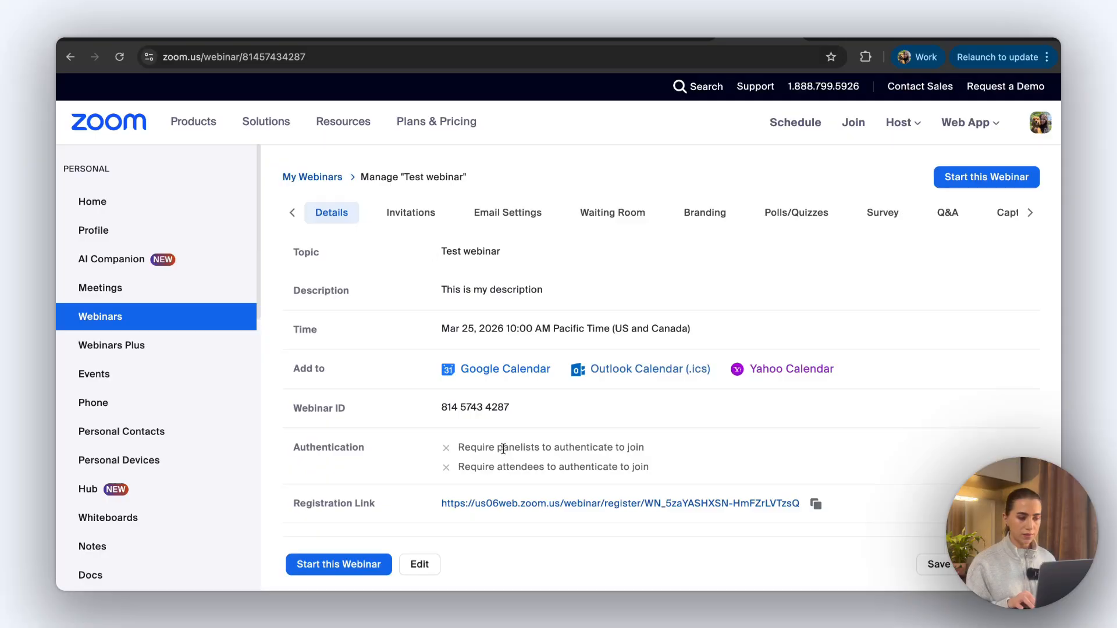
triple_click(502, 405)
key("ctrl+c")
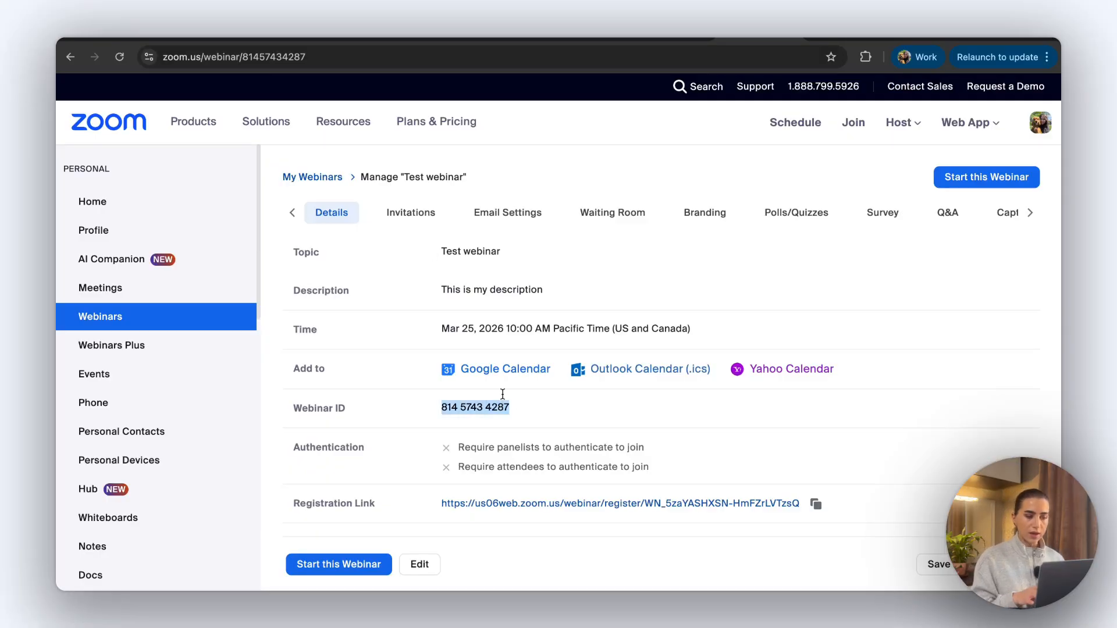
Step: Back in HubSpot, paste the webinar ID as the Zoom action's Webinar value, remove its spaces and save the action
left_click(474, 39)
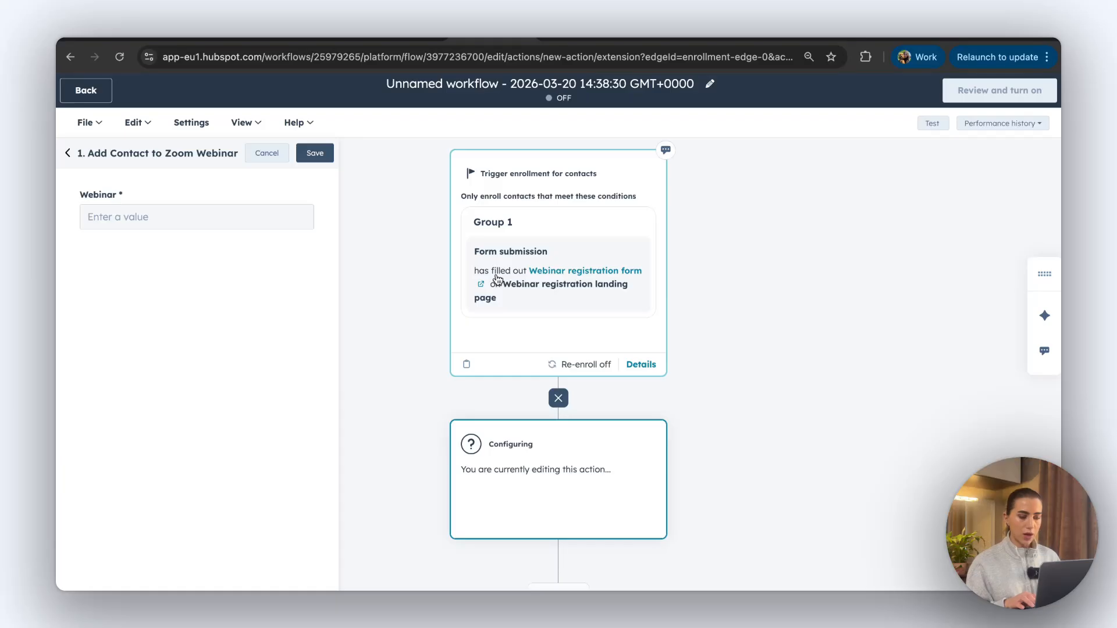
left_click(214, 216)
key("ctrl+v")
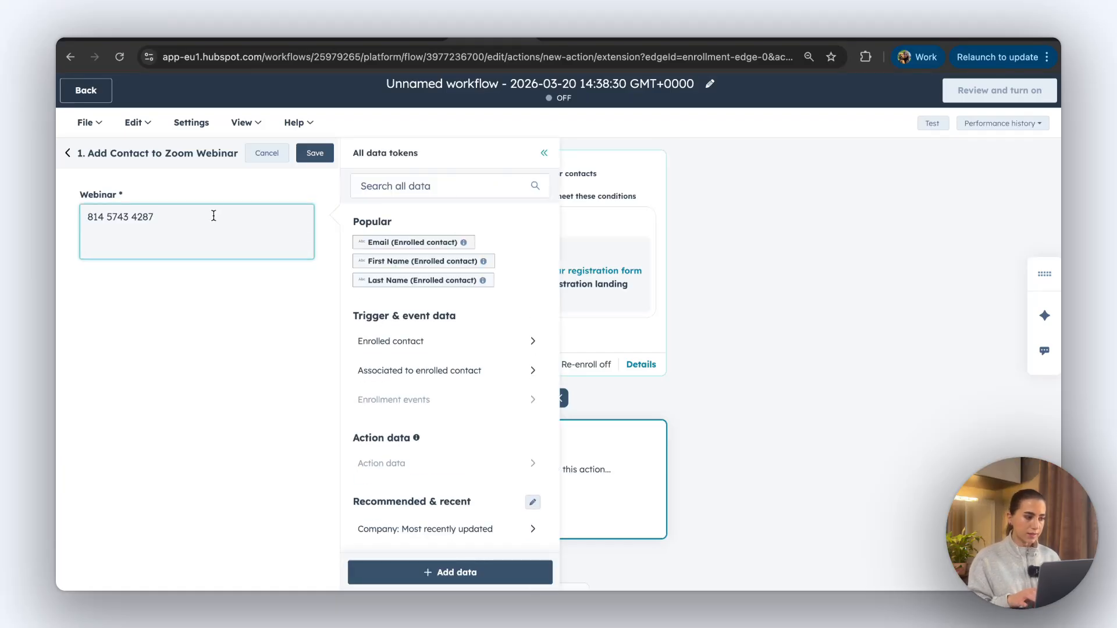
left_click(133, 233)
key("BackSpace")
left_click(109, 219)
key("BackSpace")
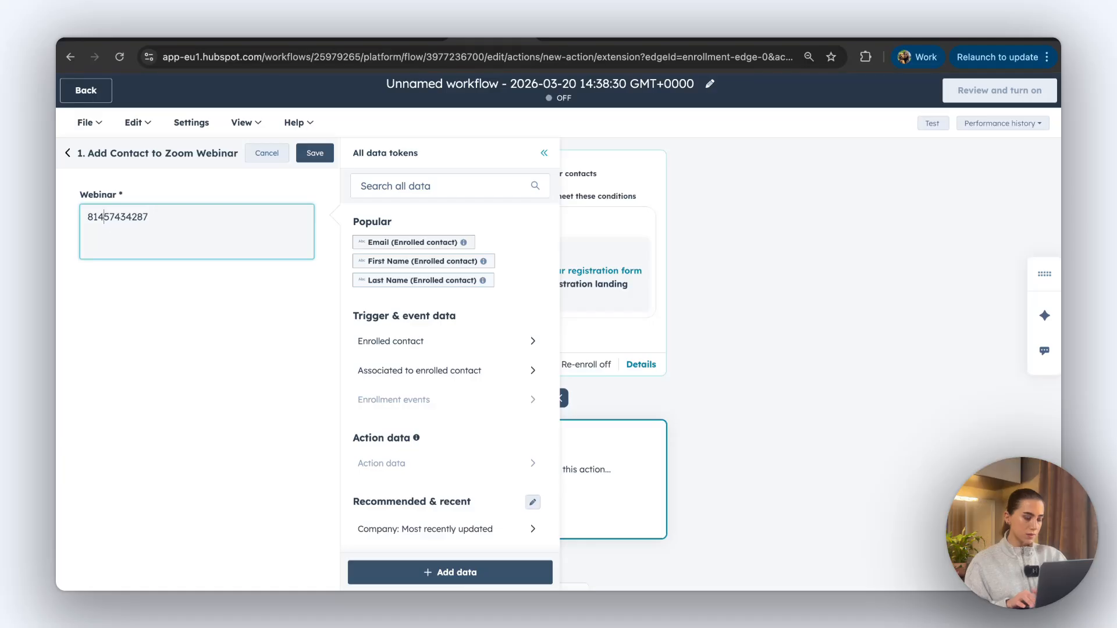
left_click(182, 315)
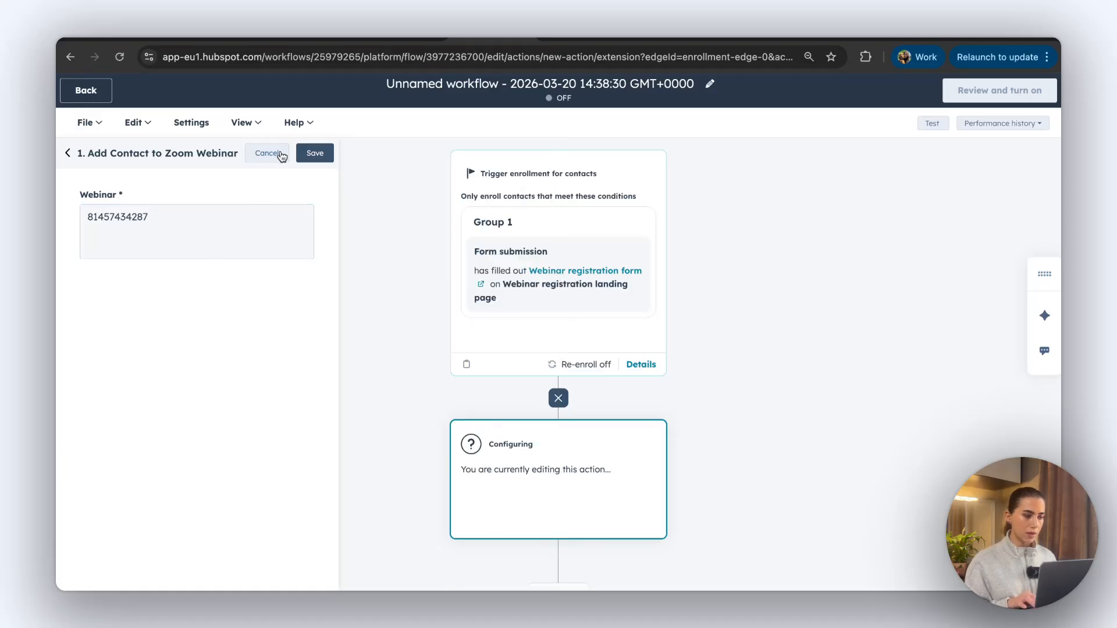
left_click(313, 157)
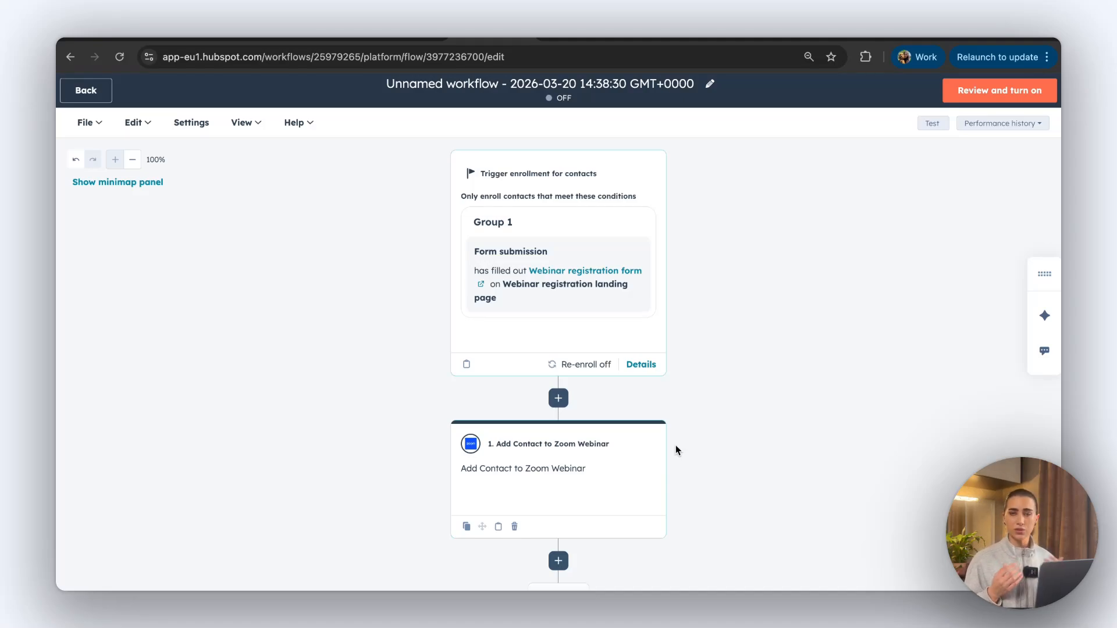
Step: Add a delay after the Zoom webinar action for a set amount of time of 4 hours and save it
scroll(676, 447, "down", 3)
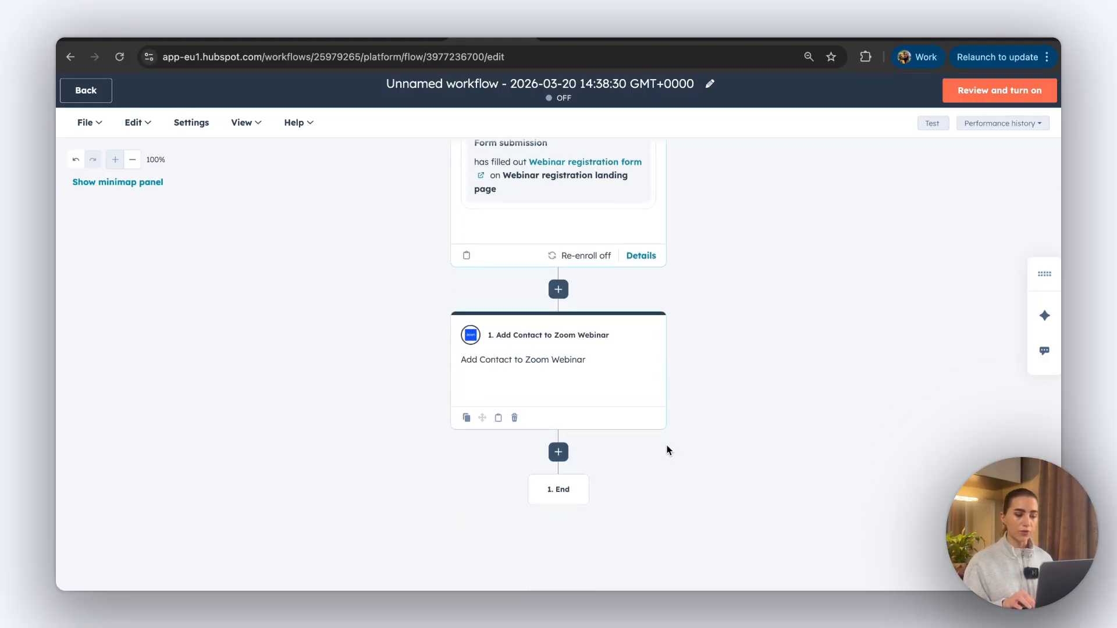
left_click(558, 452)
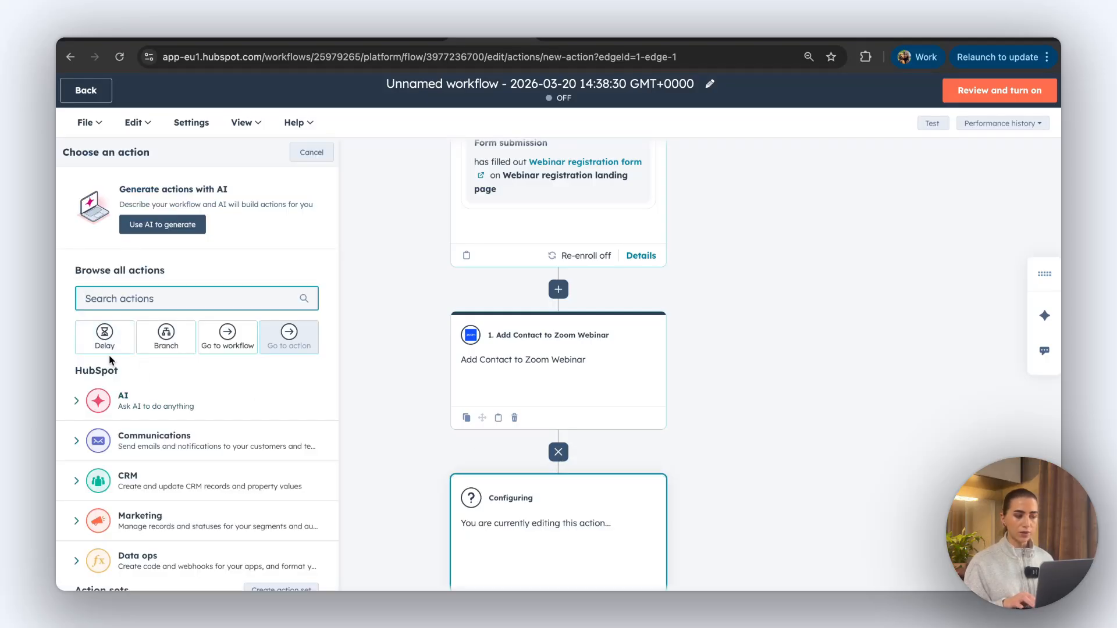
left_click(107, 341)
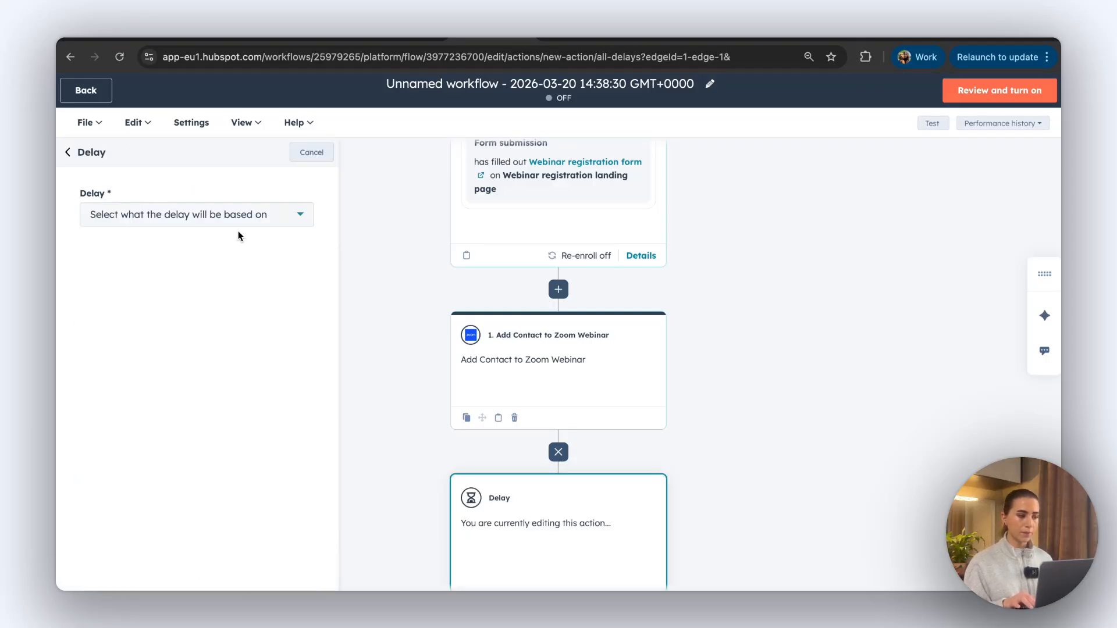
left_click(237, 227)
scroll(222, 299, "down", 3)
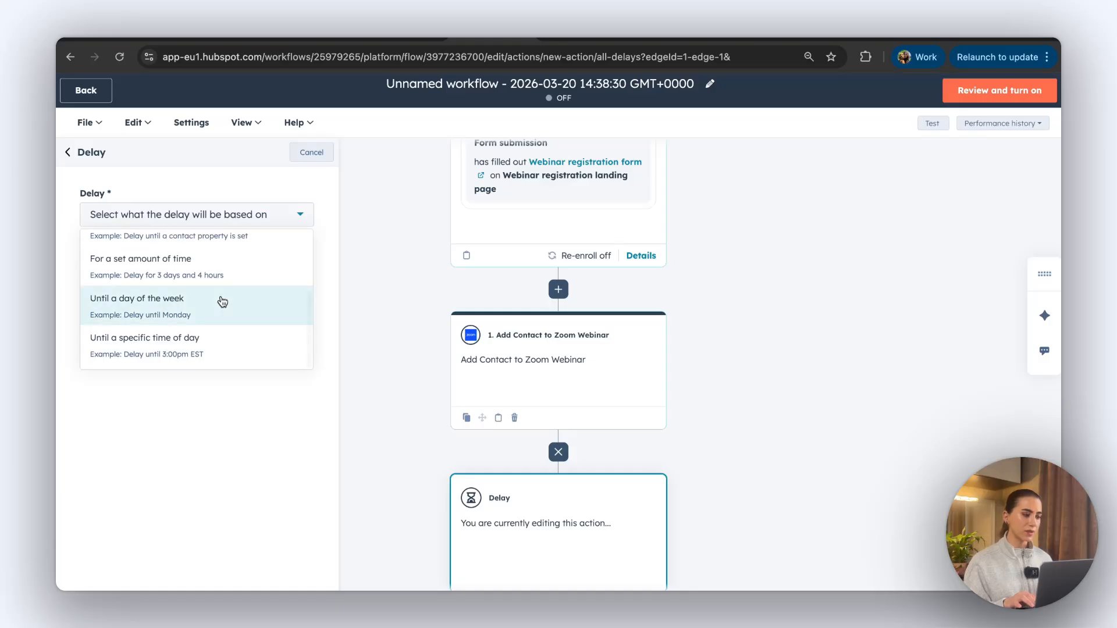
left_click(135, 279)
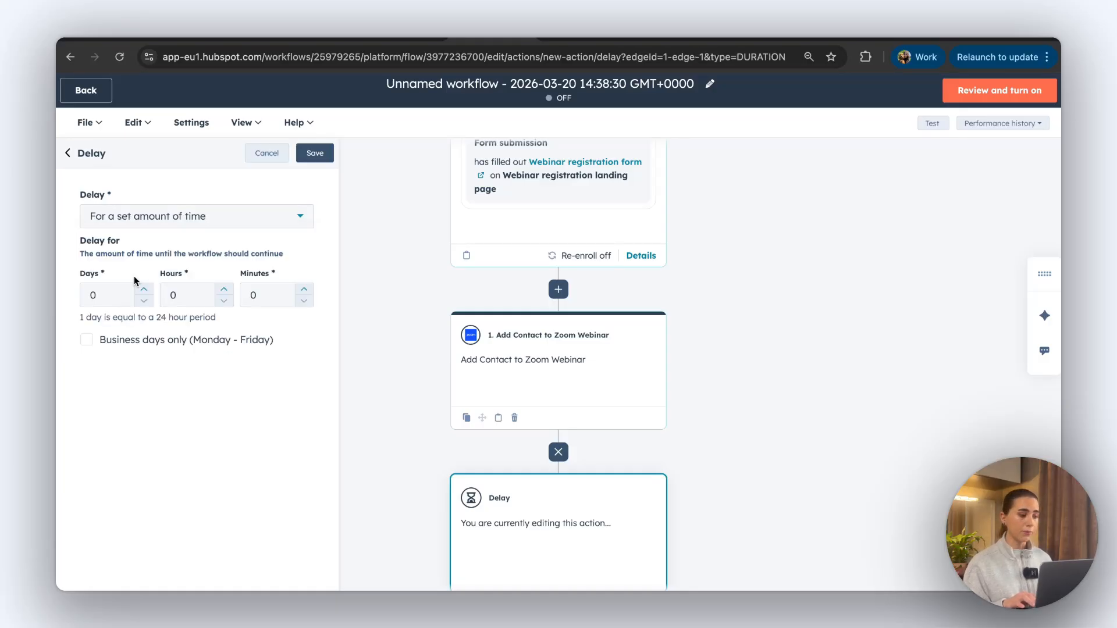
left_click(224, 289)
left_click(224, 290)
left_click(224, 290)
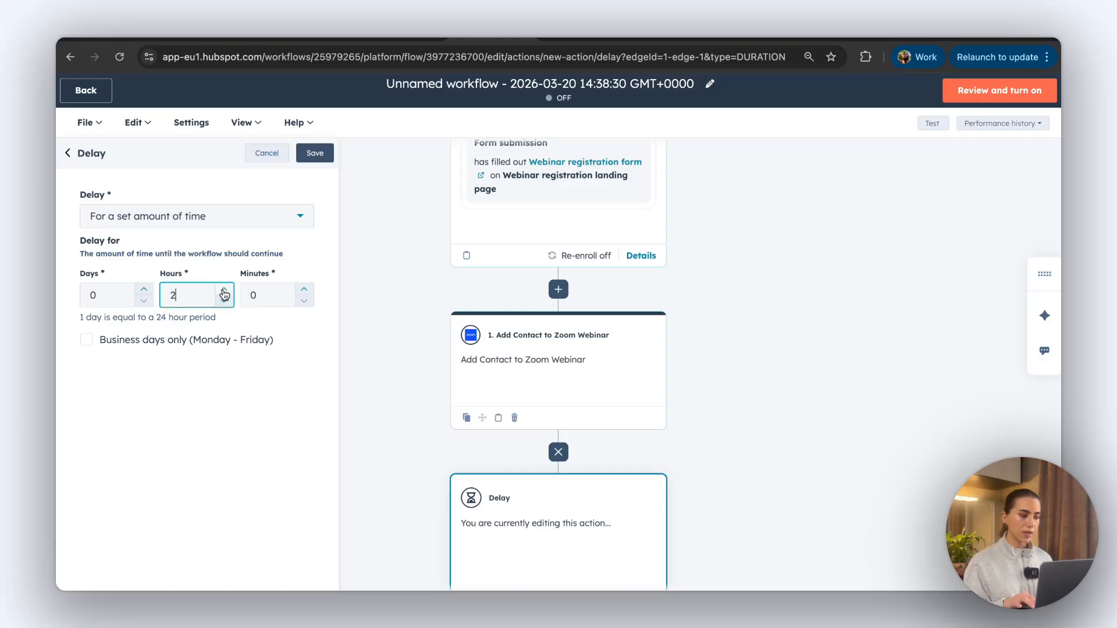
left_click(224, 290)
left_click(285, 380)
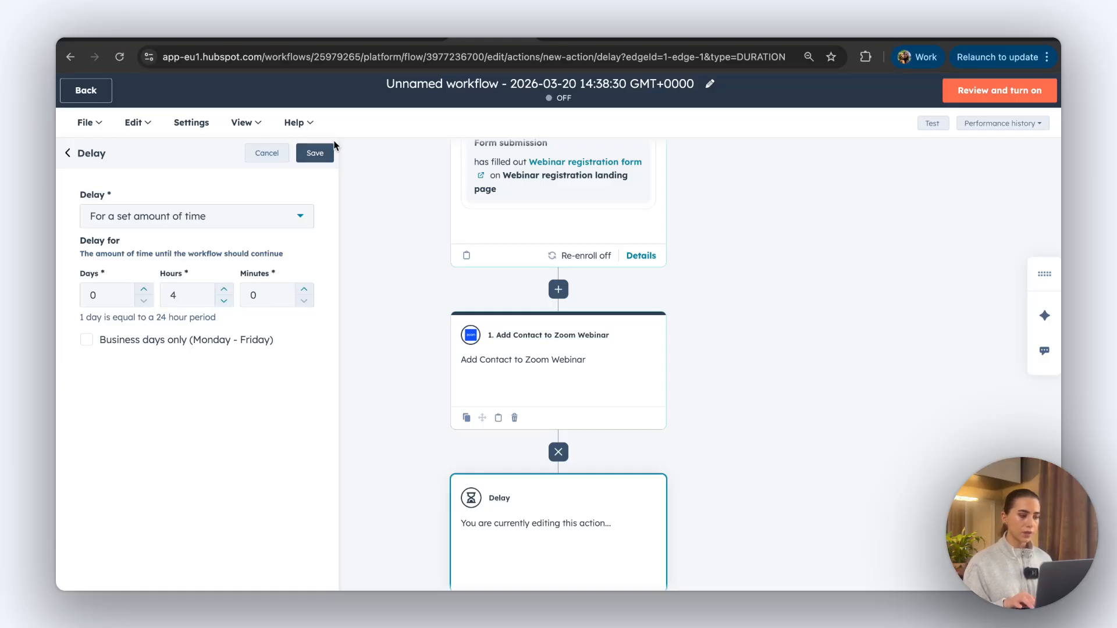
left_click(315, 153)
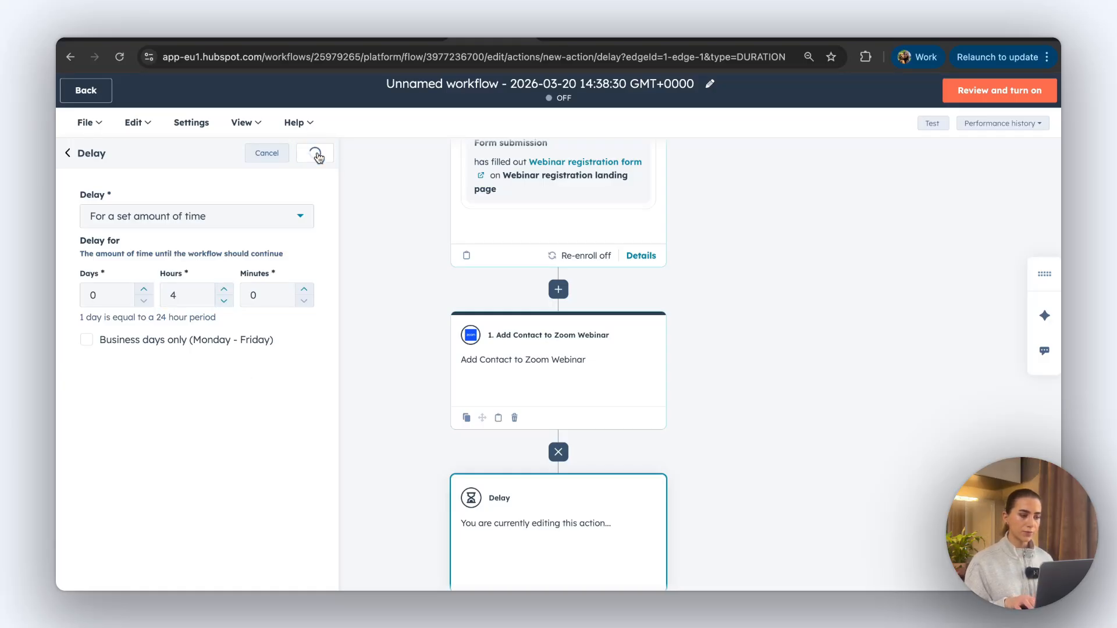
Step: Add a Send email action after the delay that sends the Welcome automated email to the enrolled contact, and save it
scroll(614, 406, "down", 5)
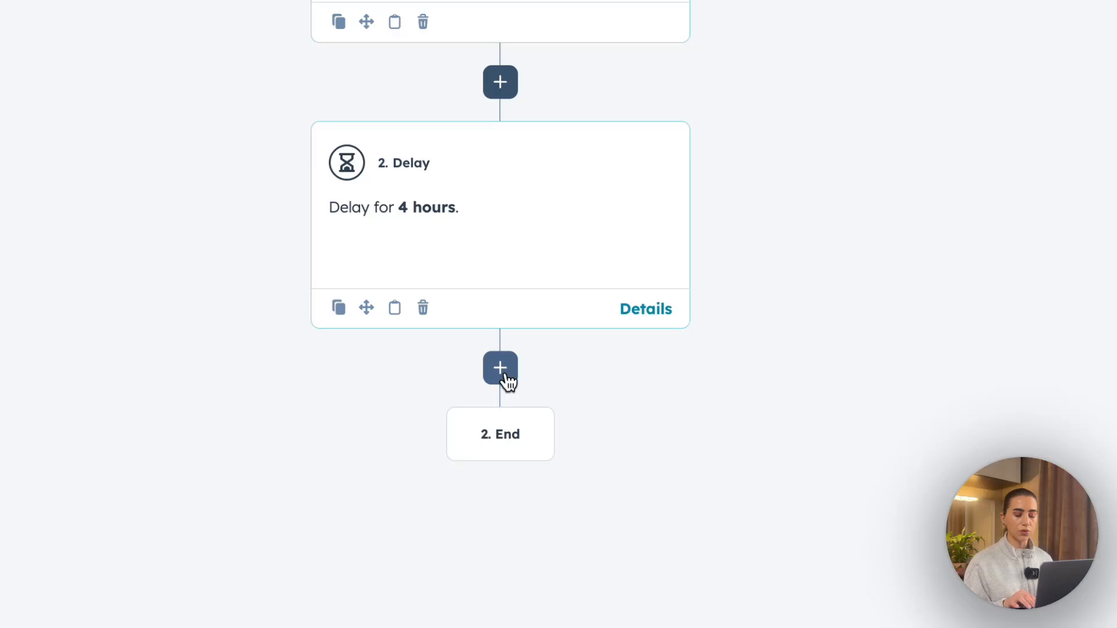
left_click(500, 368)
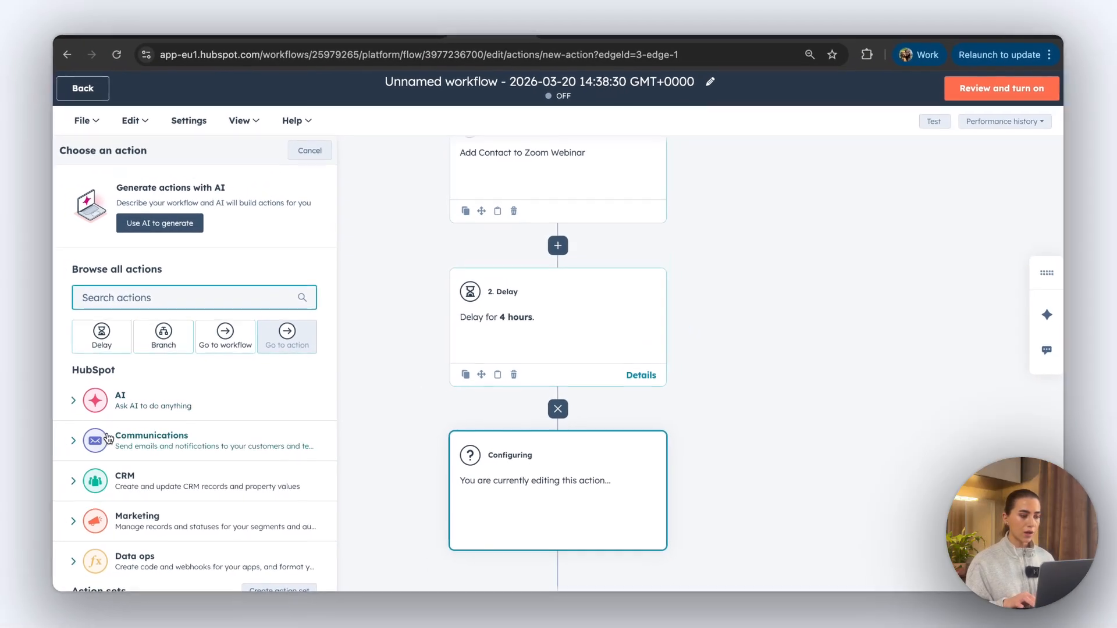
left_click(109, 438)
scroll(118, 443, "down", 2)
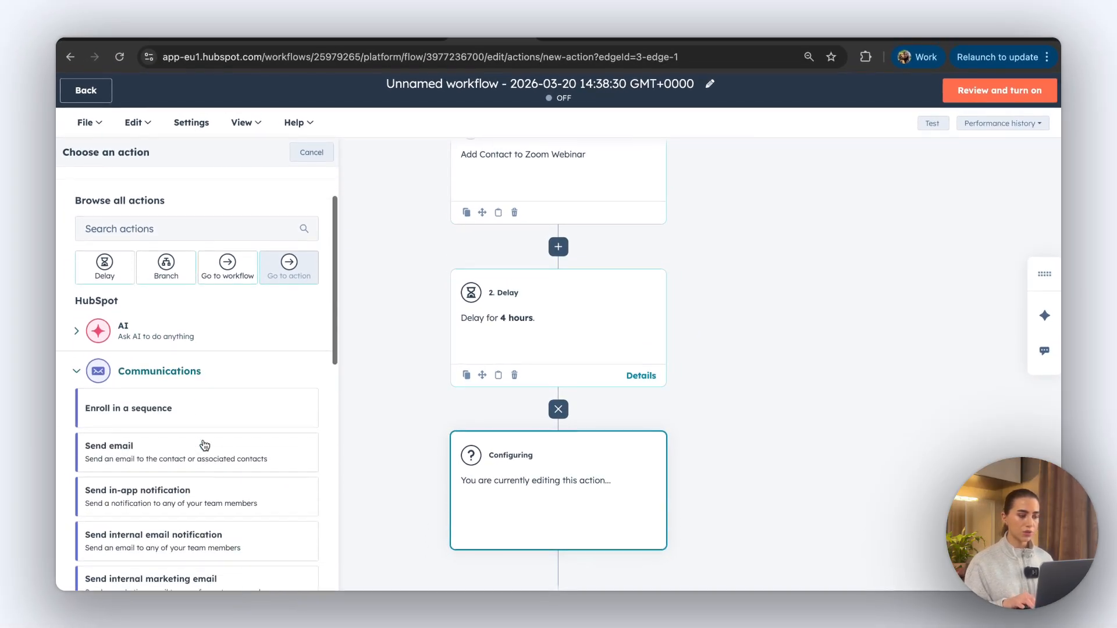
left_click(134, 448)
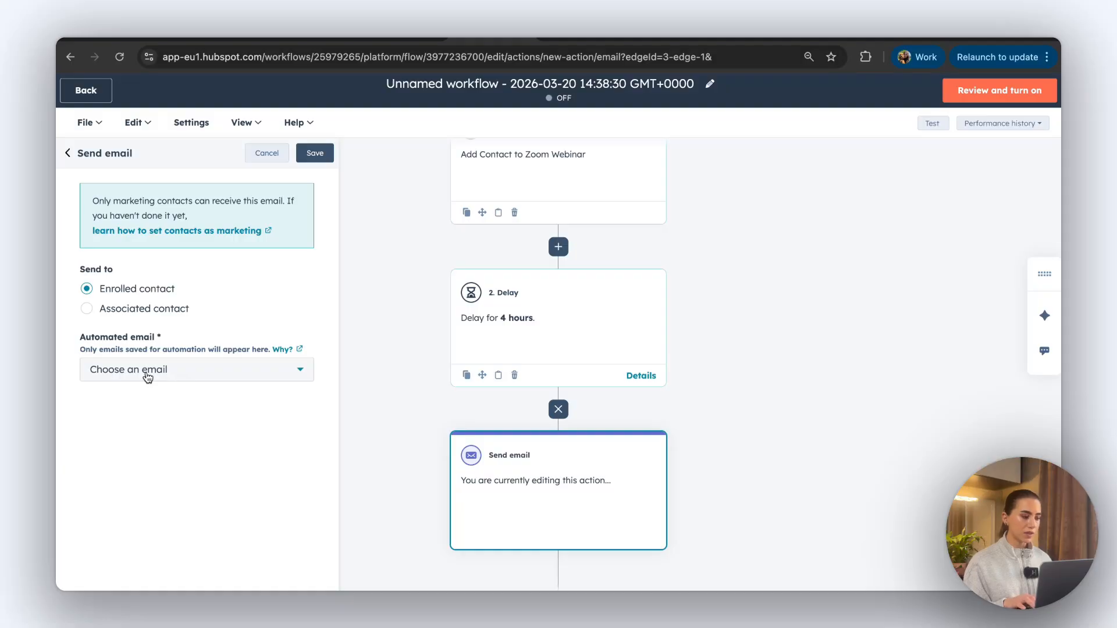
left_click(213, 371)
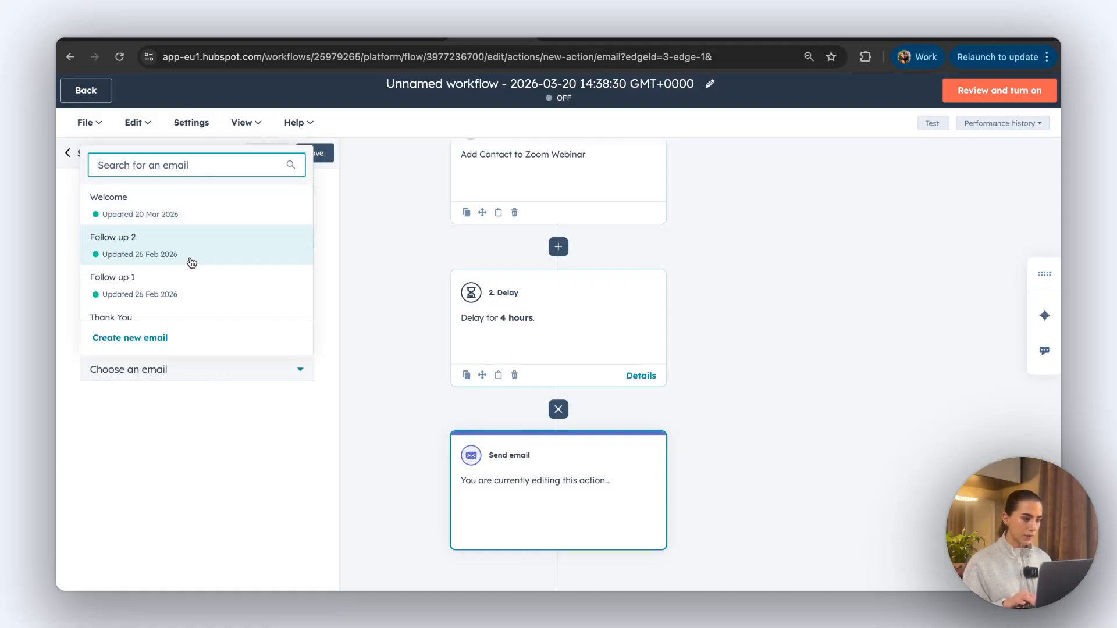
left_click(148, 206)
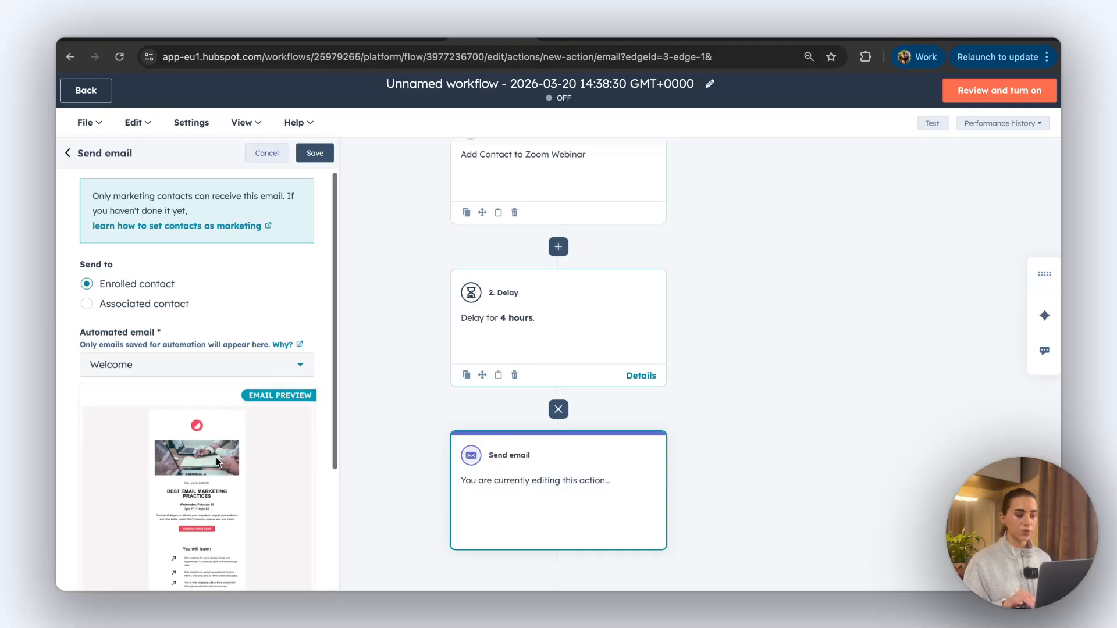
scroll(215, 458, "down", 3)
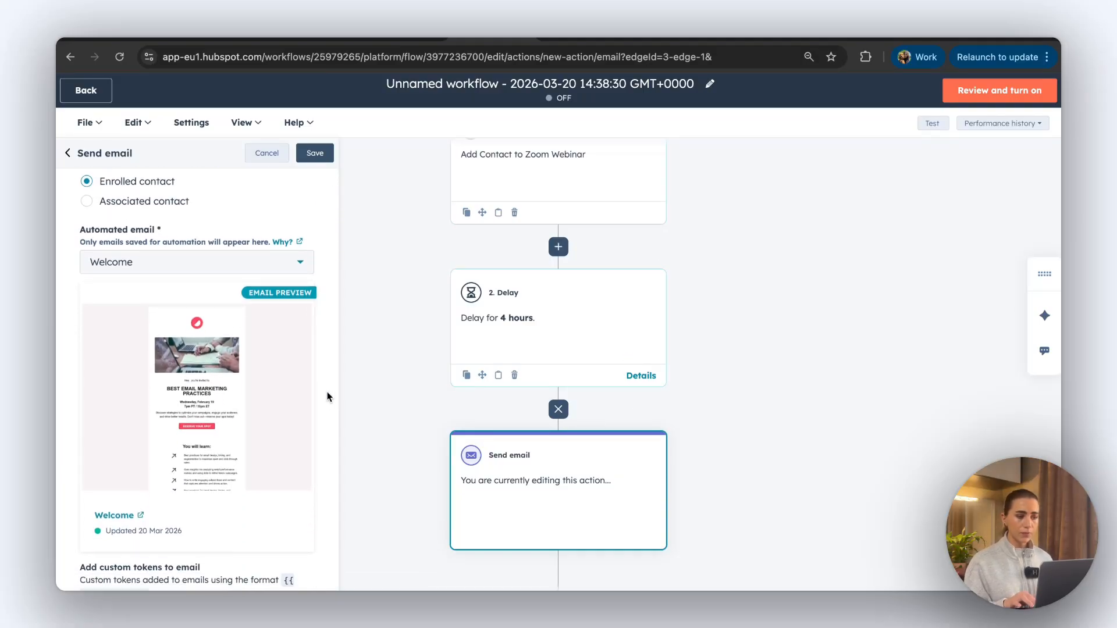
left_click(315, 154)
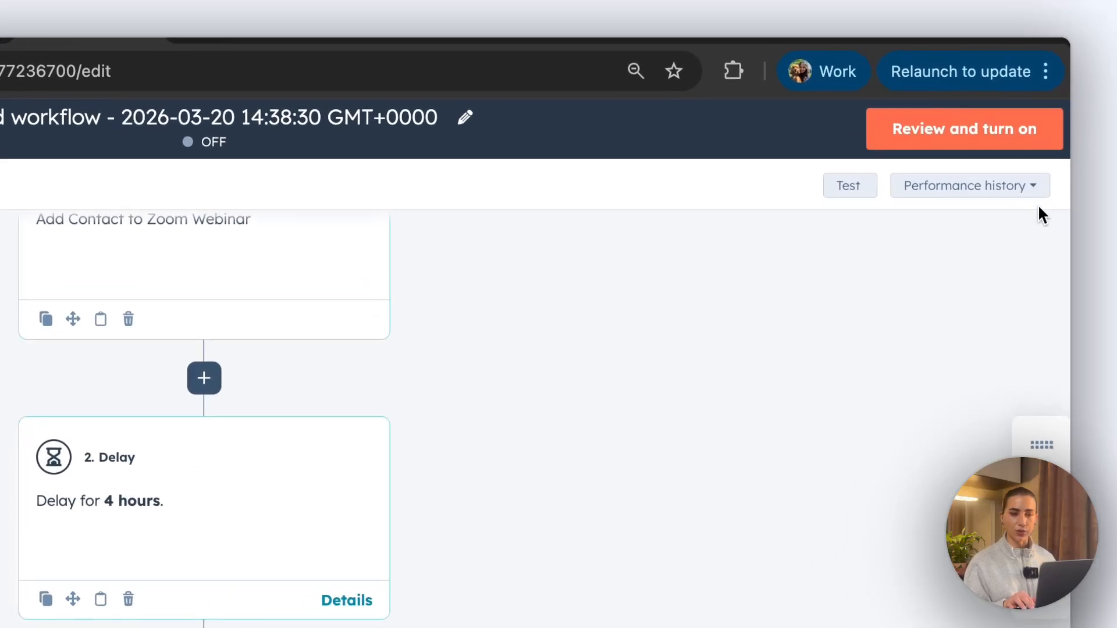
Step: Open the workflow review, check its connections, and skip to the turn-on stage to review the workflow's name, description and details
left_click(954, 145)
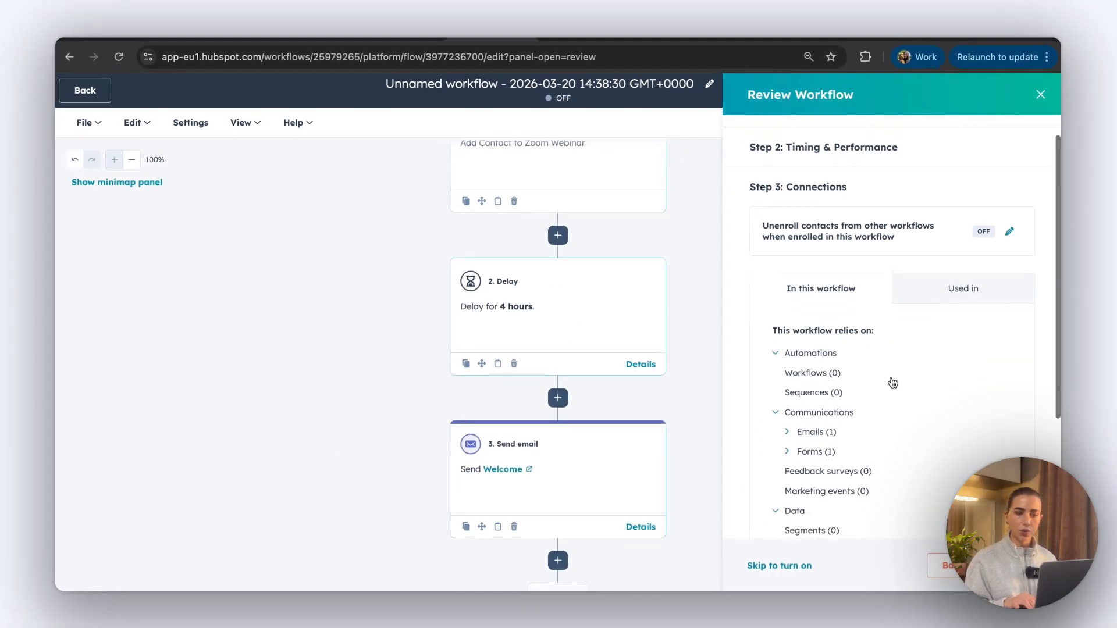
scroll(893, 383, "down", 3)
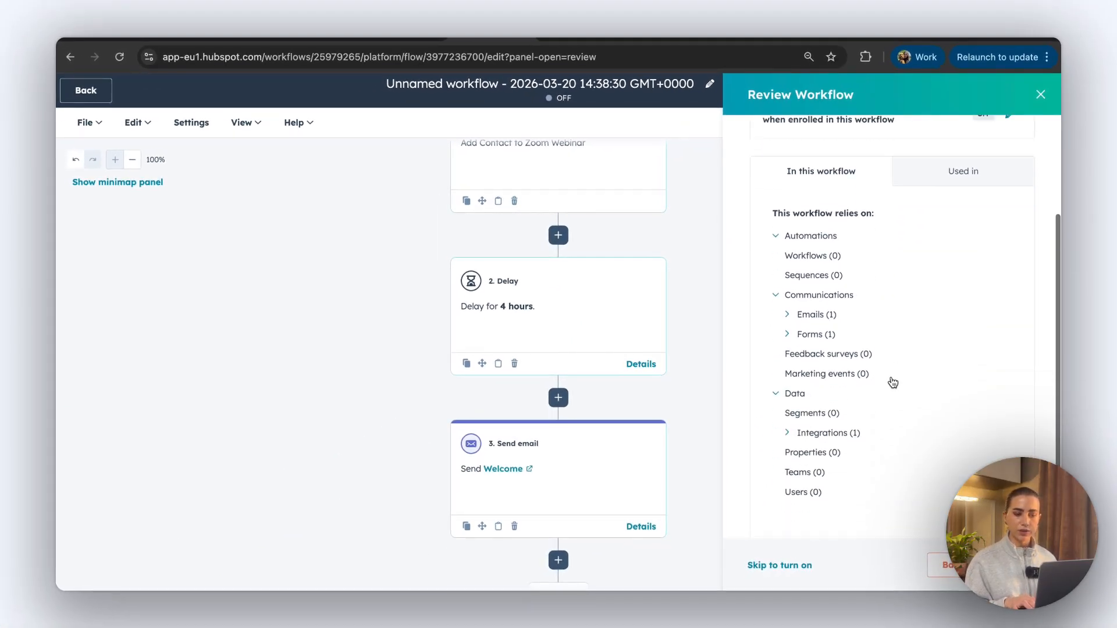
left_click(776, 567)
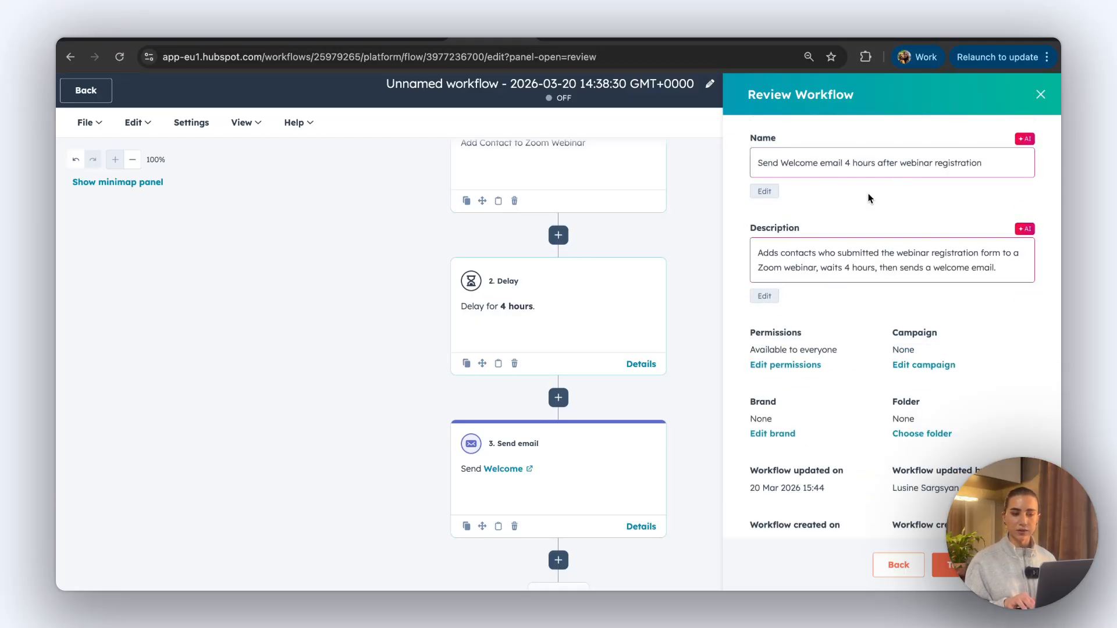
scroll(873, 224, "up", 3)
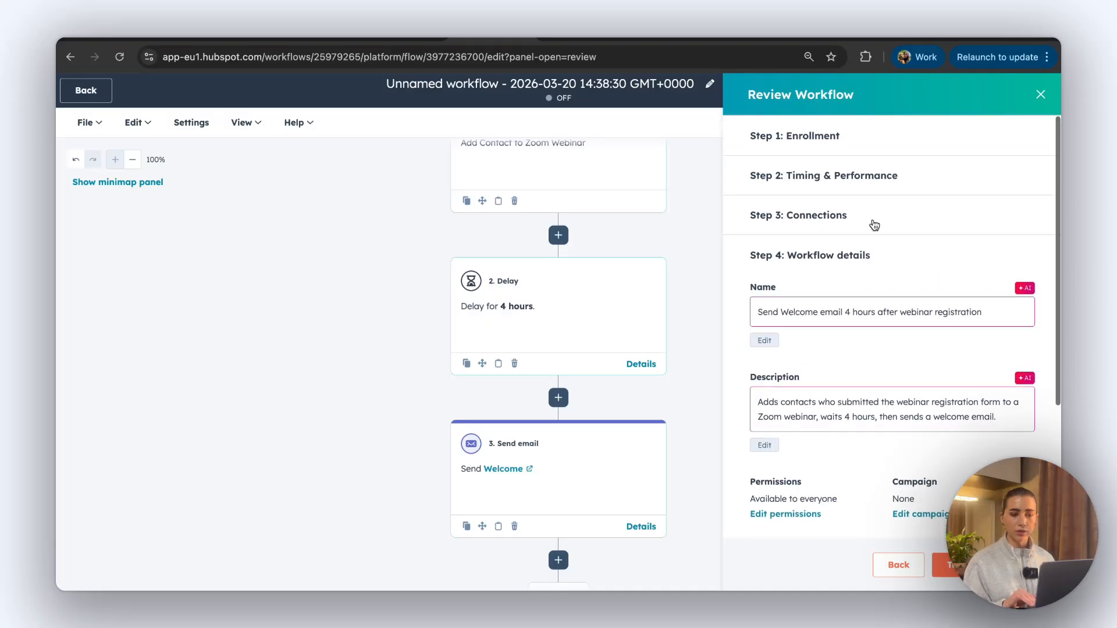
scroll(873, 225, "down", 4)
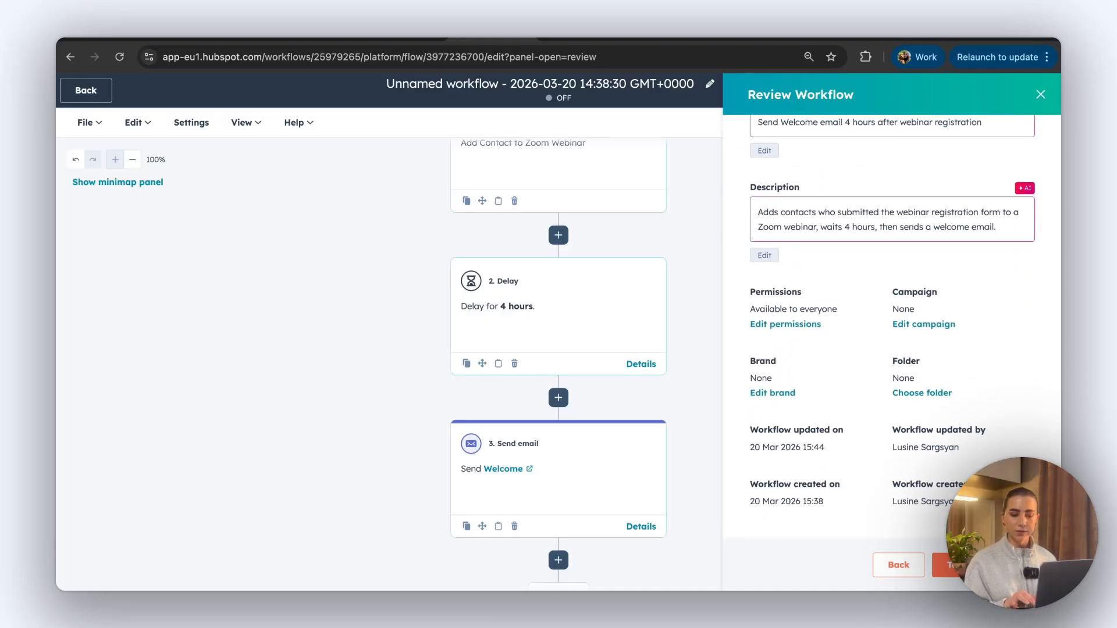